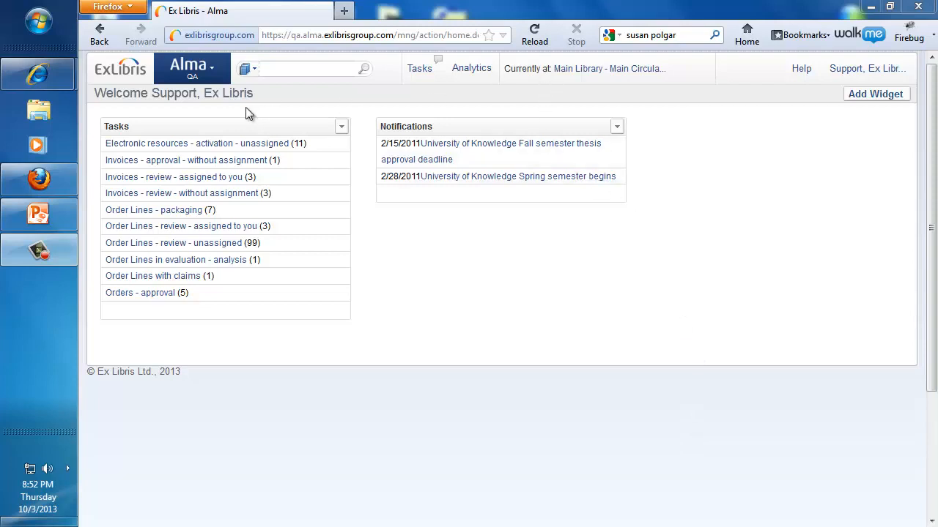
Open the Resource Sharing partner list from the Fulfillment Configuration to view the existing partners
click(213, 69)
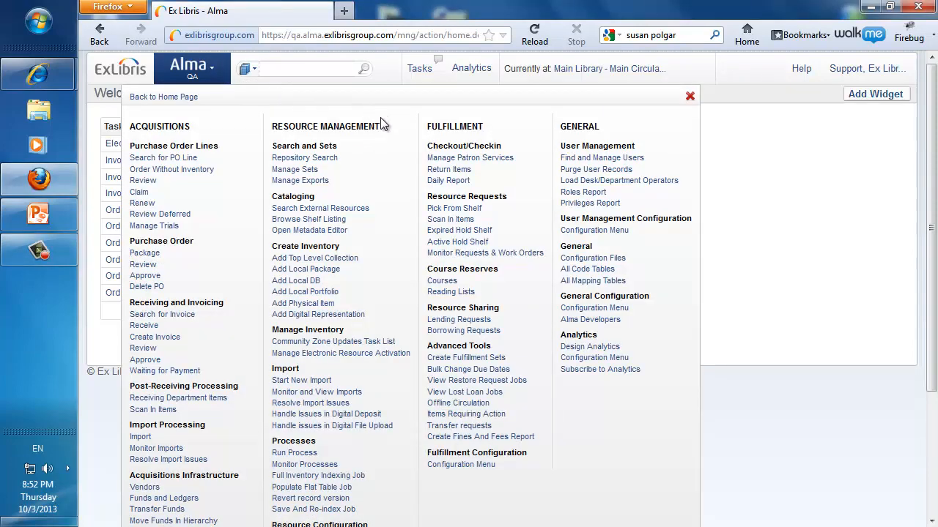
click(466, 467)
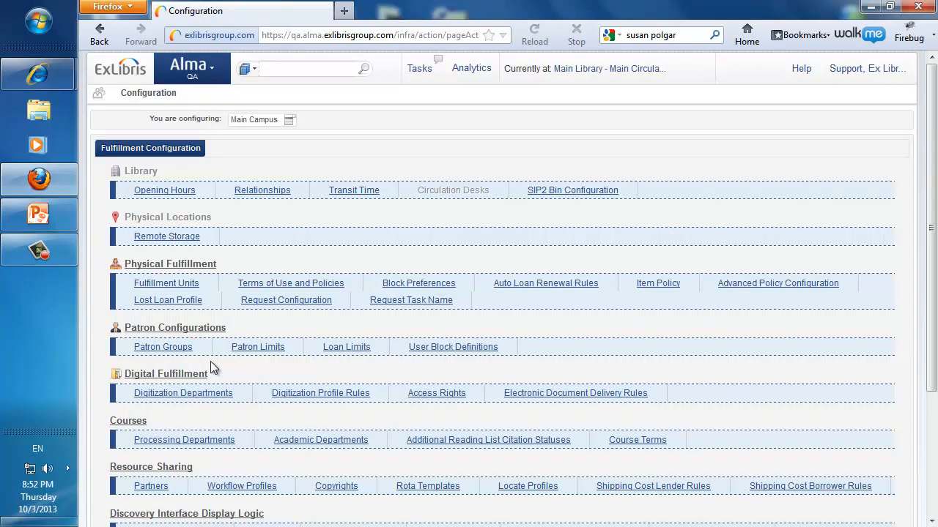
scroll(210, 368, down, 2)
click(141, 404)
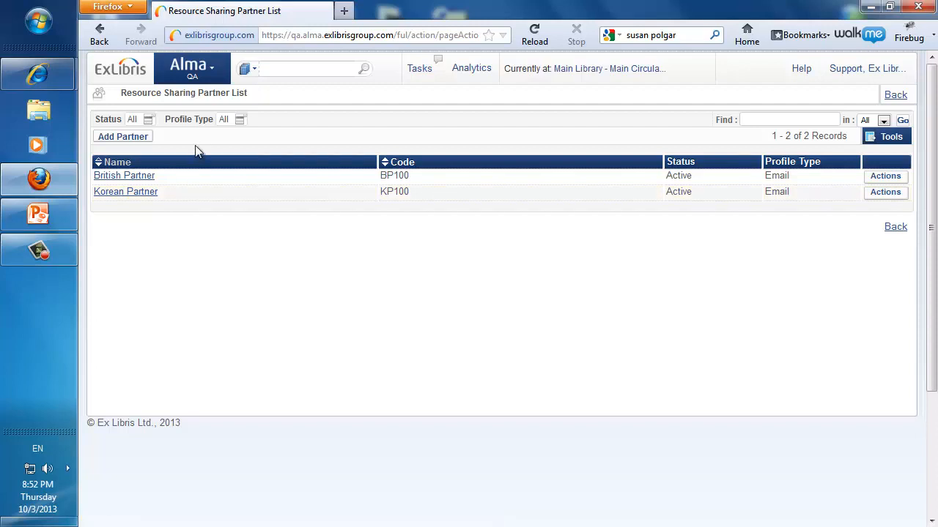
Return to the Fulfillment Configuration and open the list of Resource Sharing locate profiles
click(213, 71)
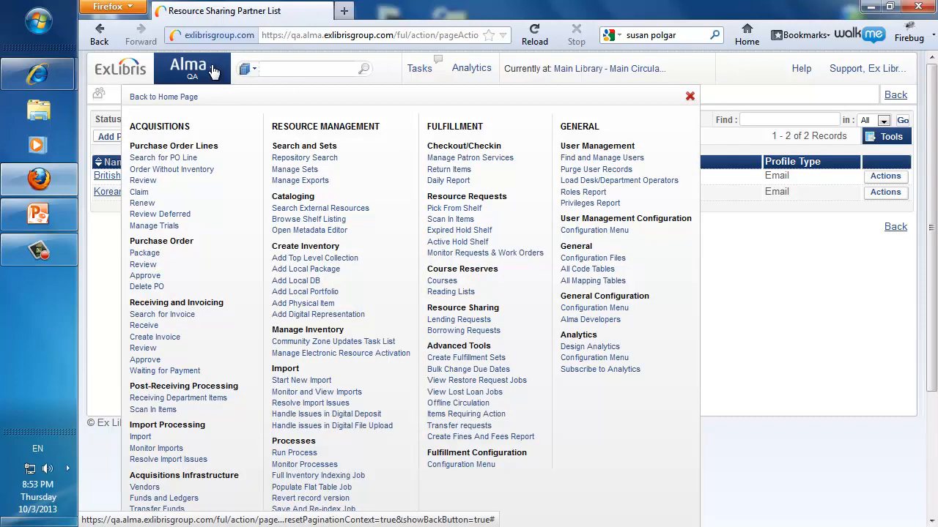
click(472, 465)
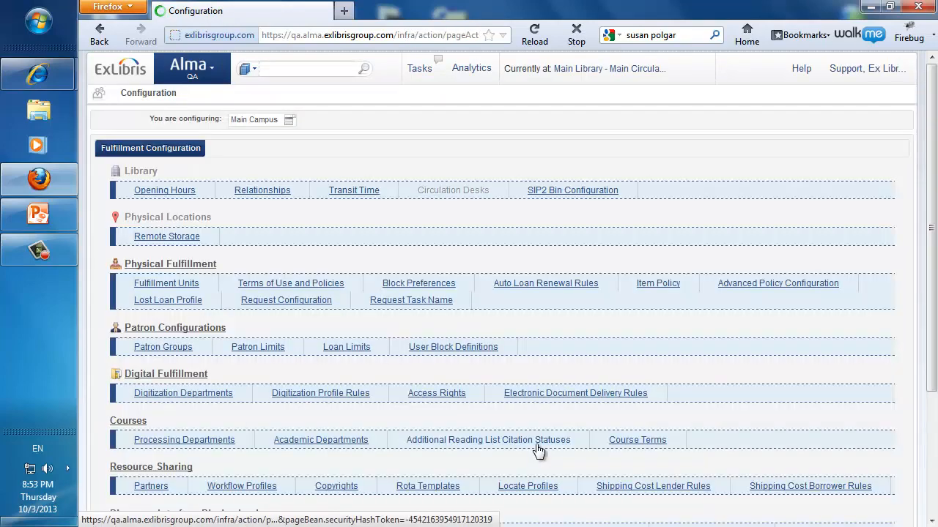
scroll(351, 354, down, 5)
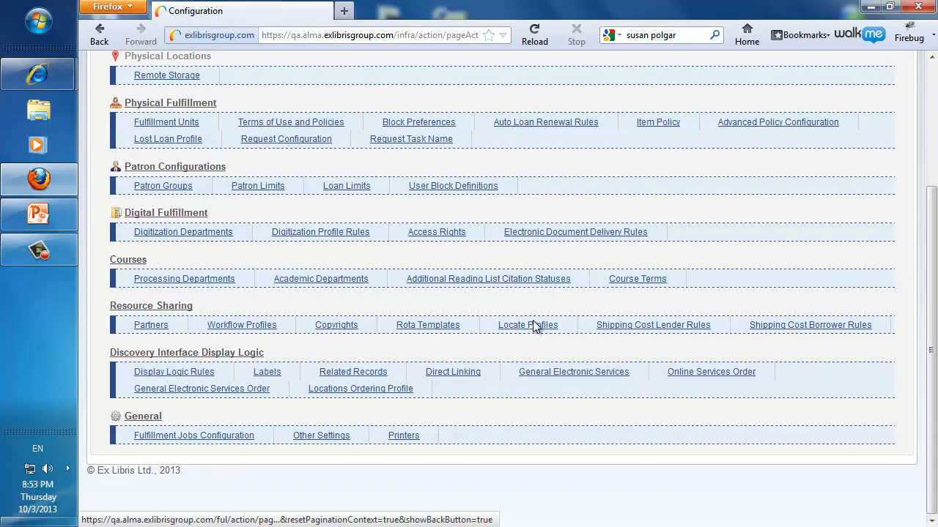
click(682, 329)
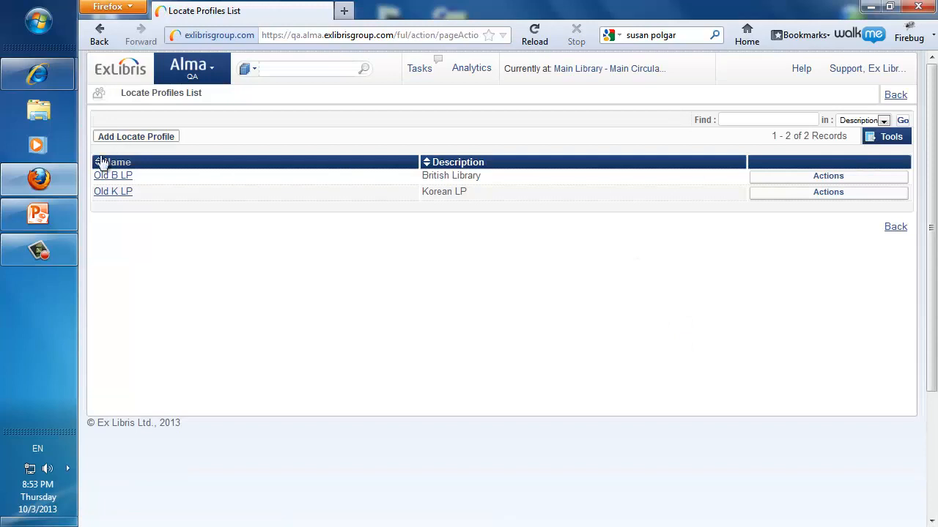
Add a locate profile named "British LP" with description "British Locate Profile" and type Z39.50, and continue to its second page
click(138, 139)
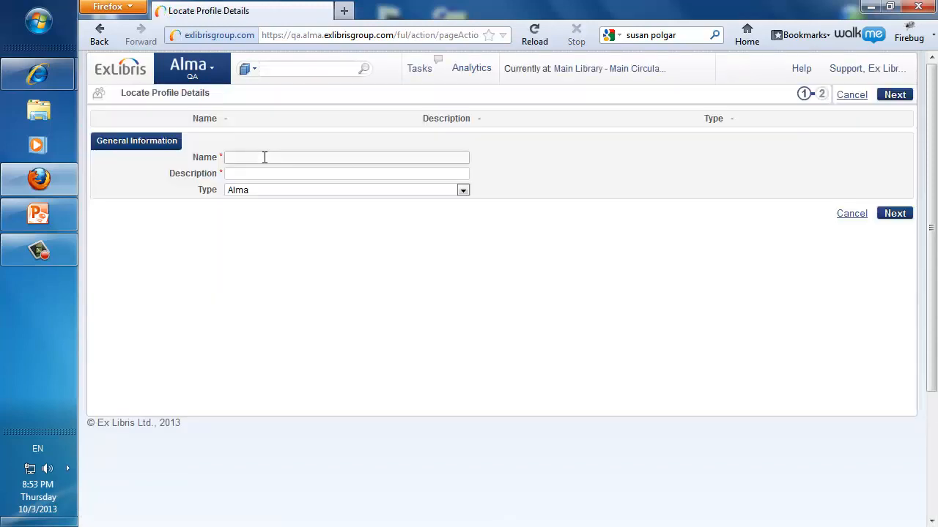
text(British LP)
key(Tab)
text(British L)
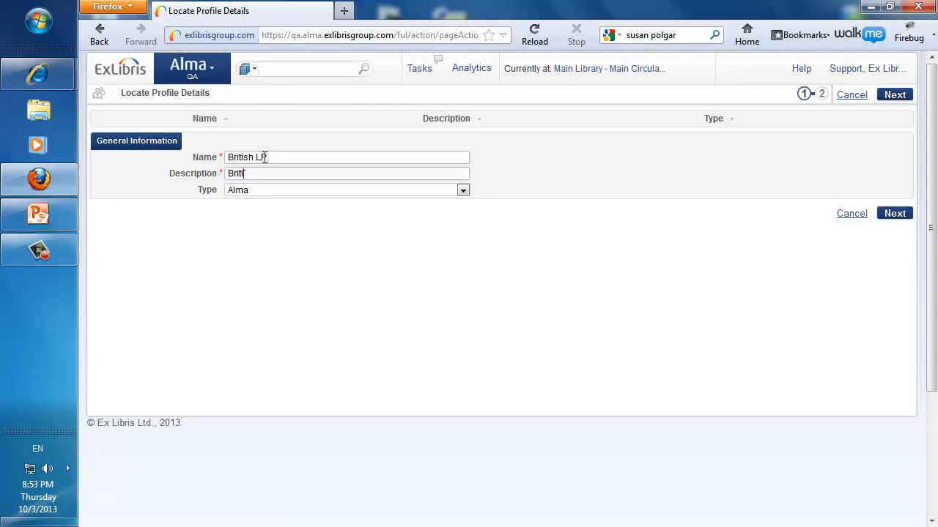
text(ocate Profile)
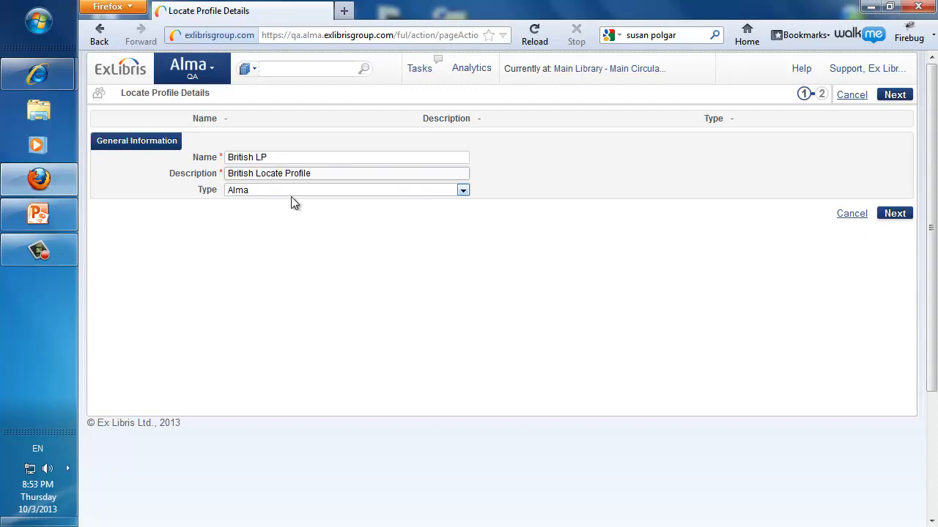
click(463, 191)
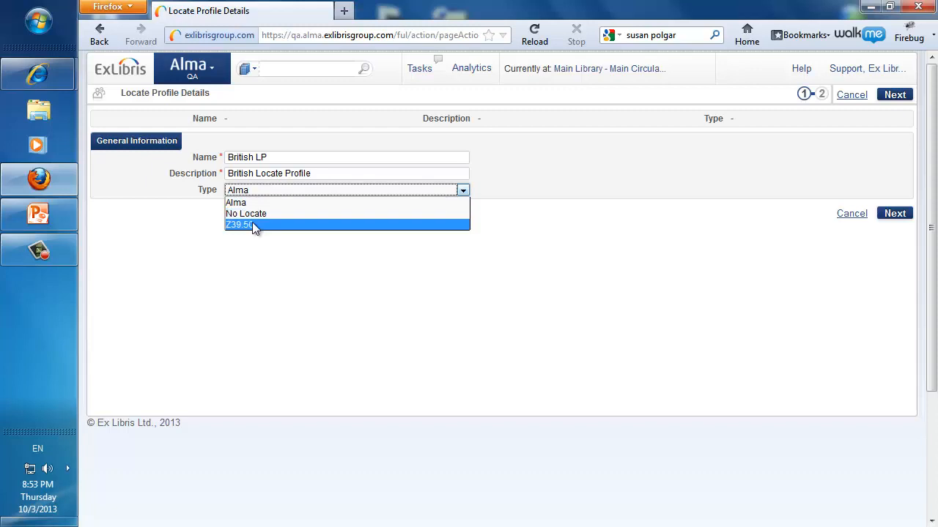
click(252, 224)
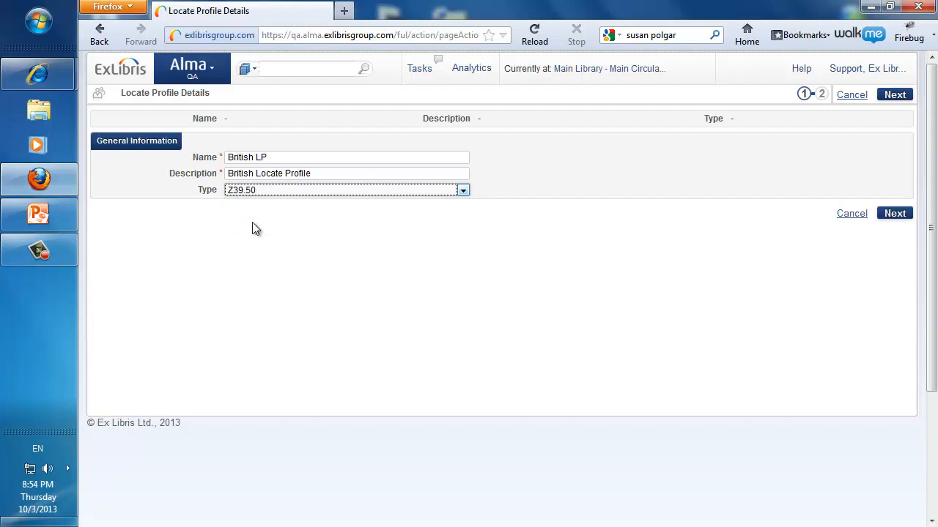
click(899, 218)
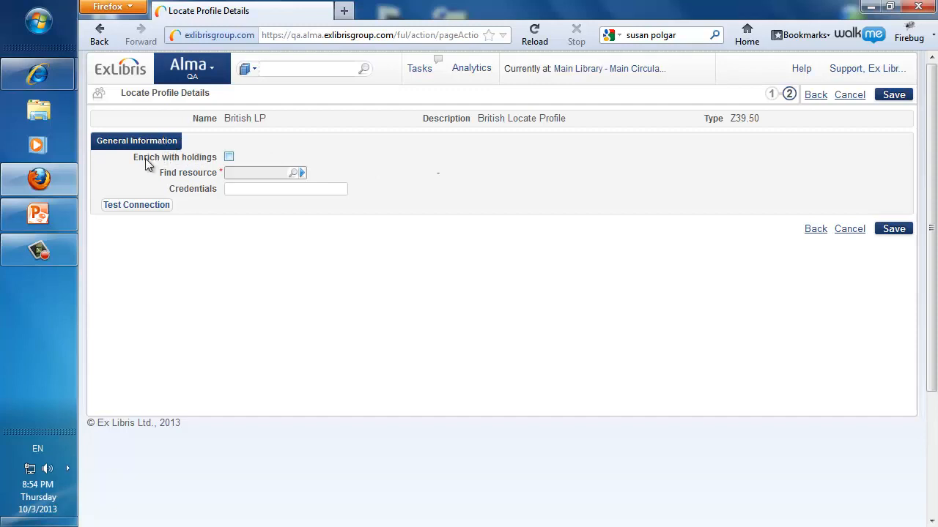
Search the external resources for "British" and assign British Library Integrated Catalogue as the profile's resource
click(302, 174)
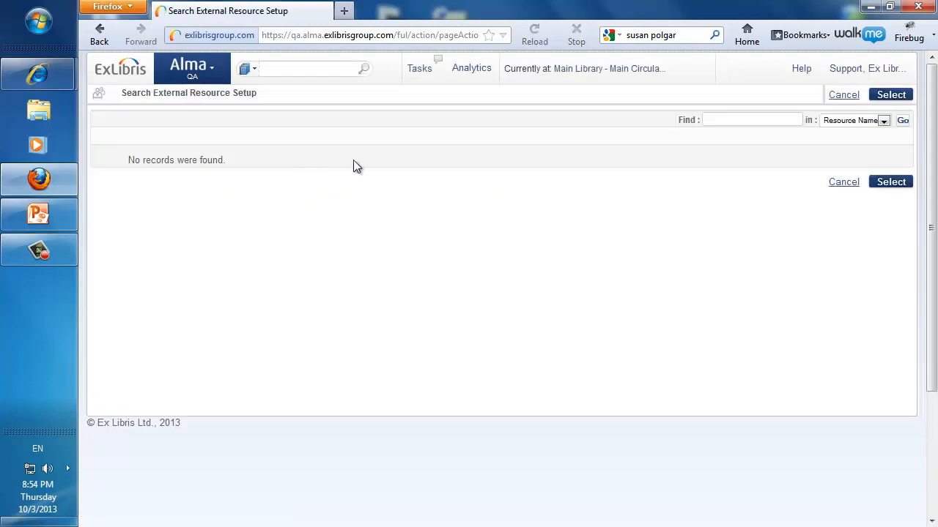
click(725, 119)
text(British)
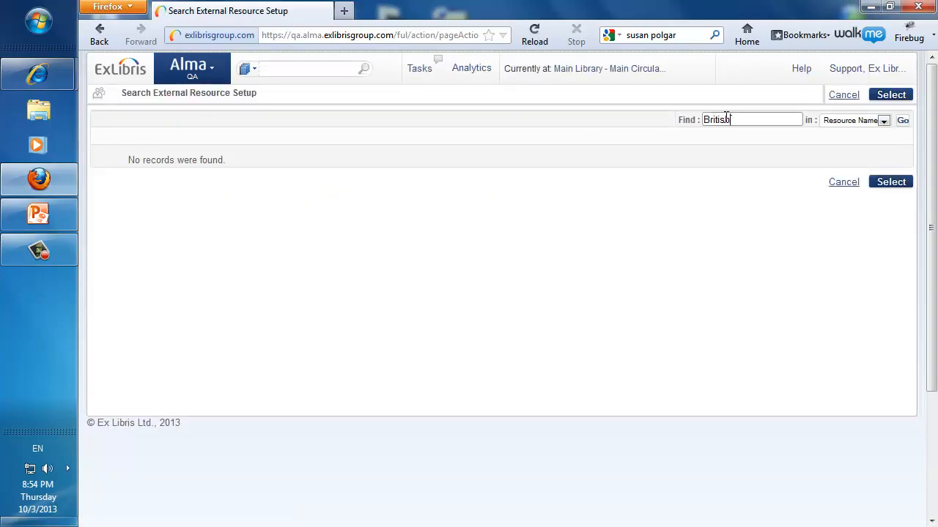
click(902, 120)
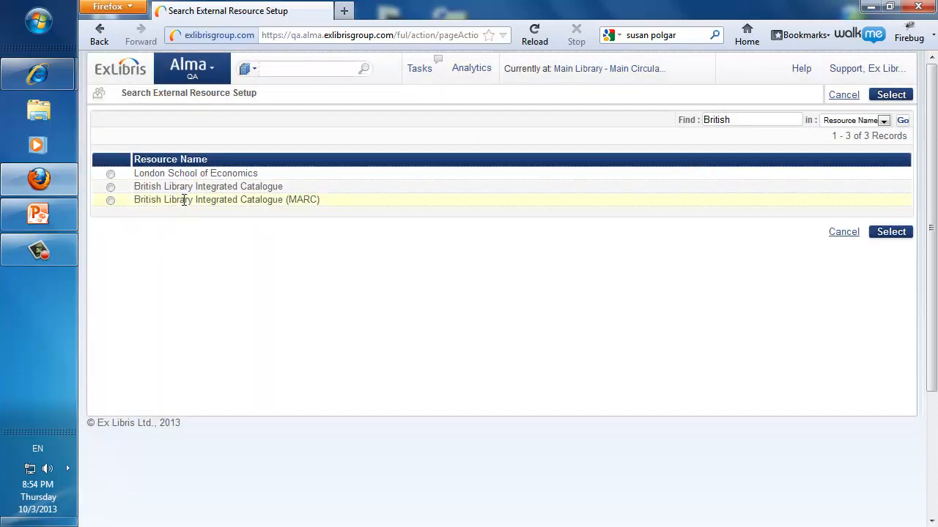
click(111, 187)
click(888, 233)
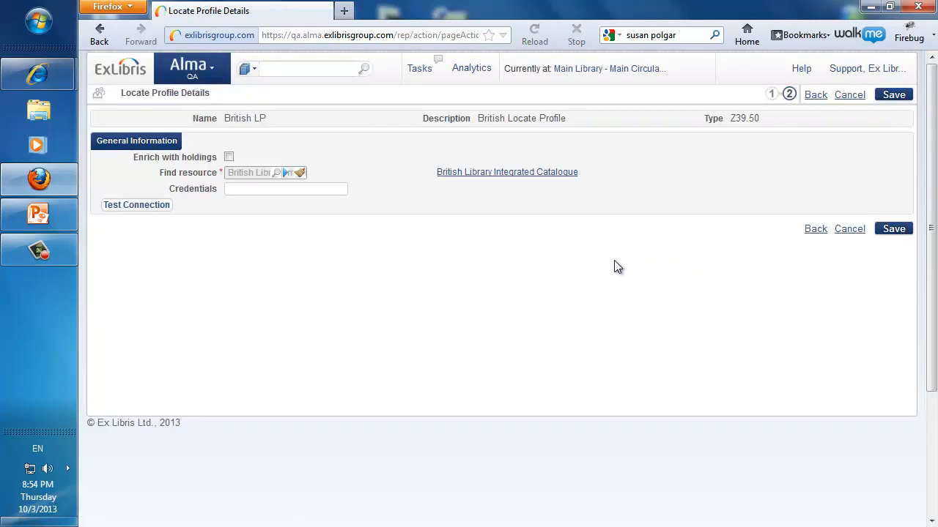
Test the British LP profile's connection and save the profile with holdings enrichment disabled and no credentials
click(157, 207)
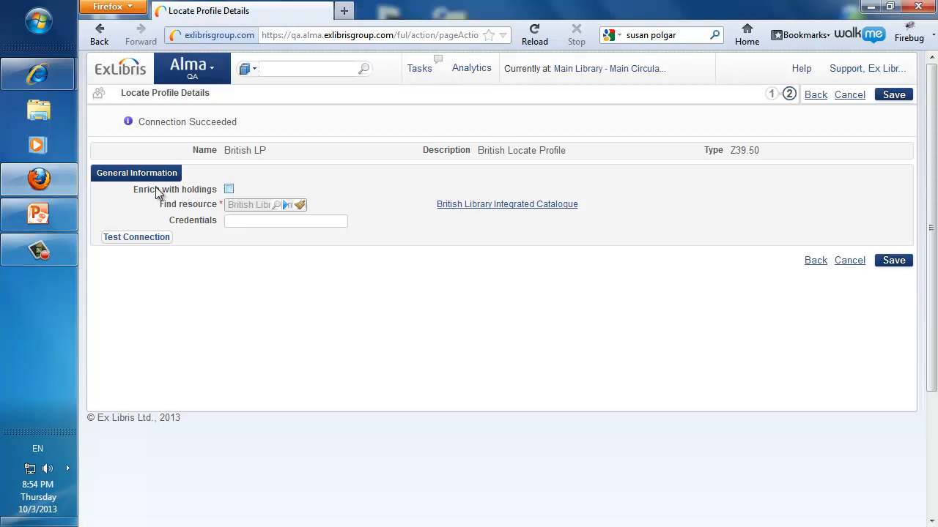
click(228, 189)
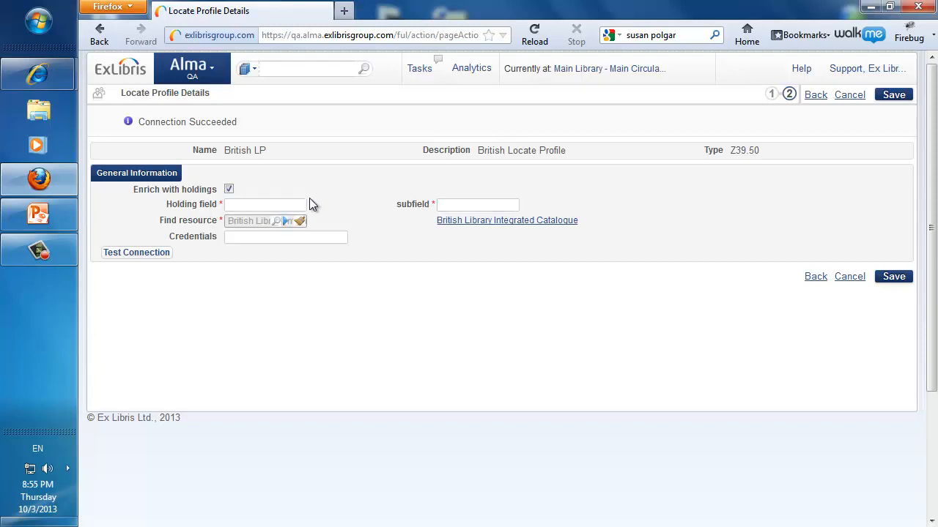
click(228, 189)
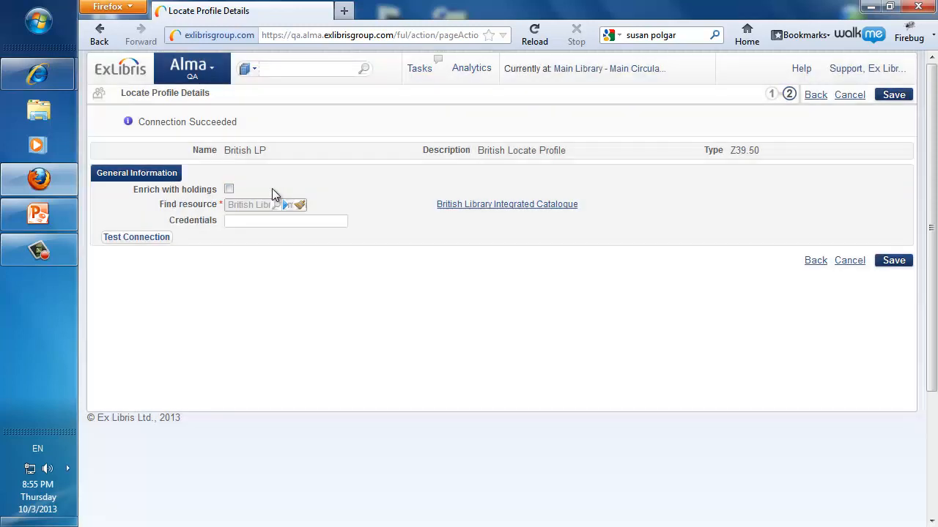
click(232, 219)
click(892, 262)
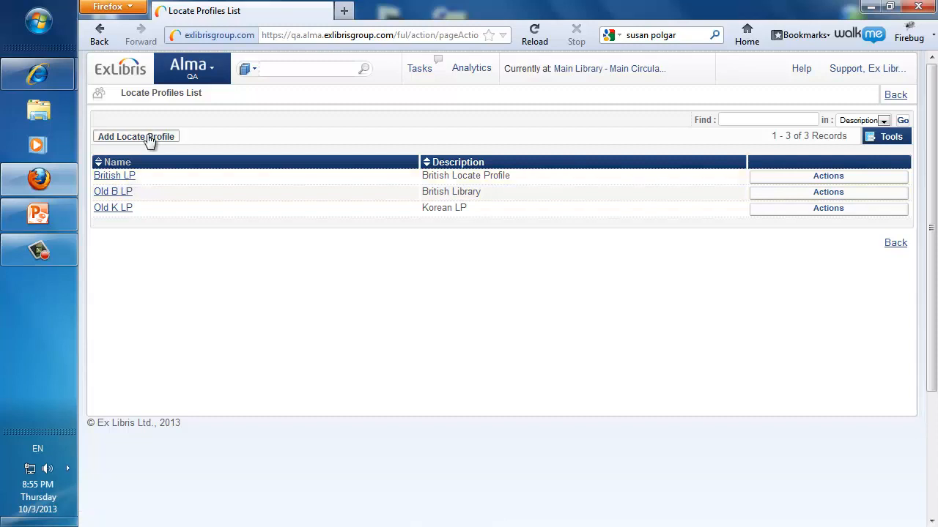
Add a locate profile named "Korean LP" with description "Korean Locate Profile" and type Z39.50, and continue to its second page
click(149, 141)
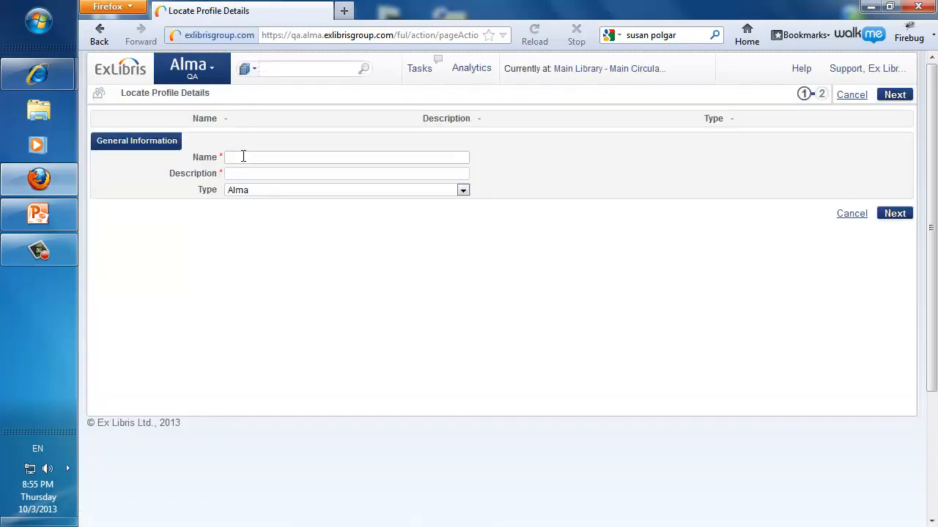
click(242, 156)
text(Korean )
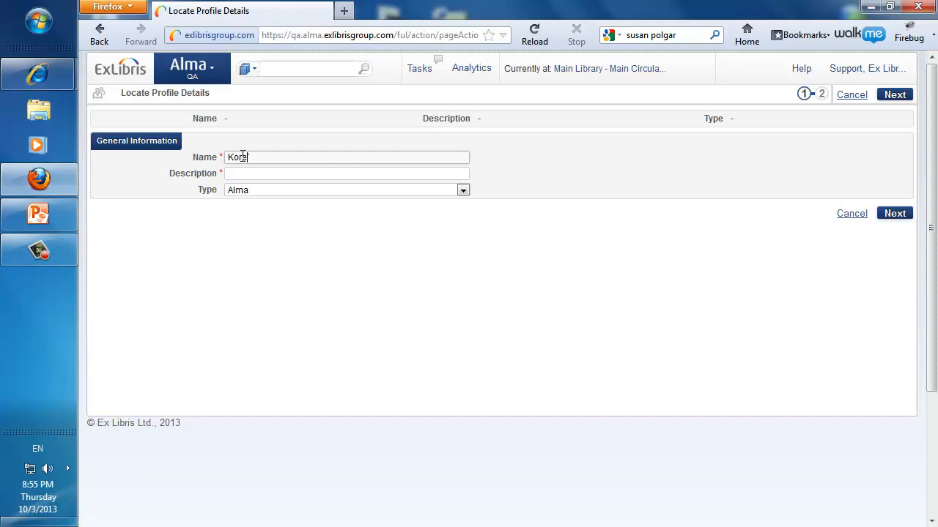
text(LP)
key(Tab)
text(JK)
key(BackSpace)
key(BackSpace)
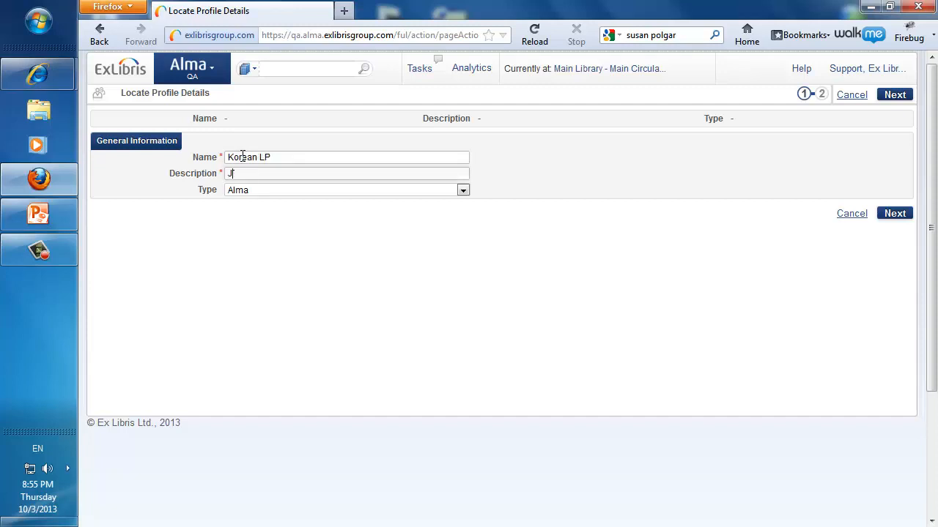
text(Korean Locate Pro)
text(file)
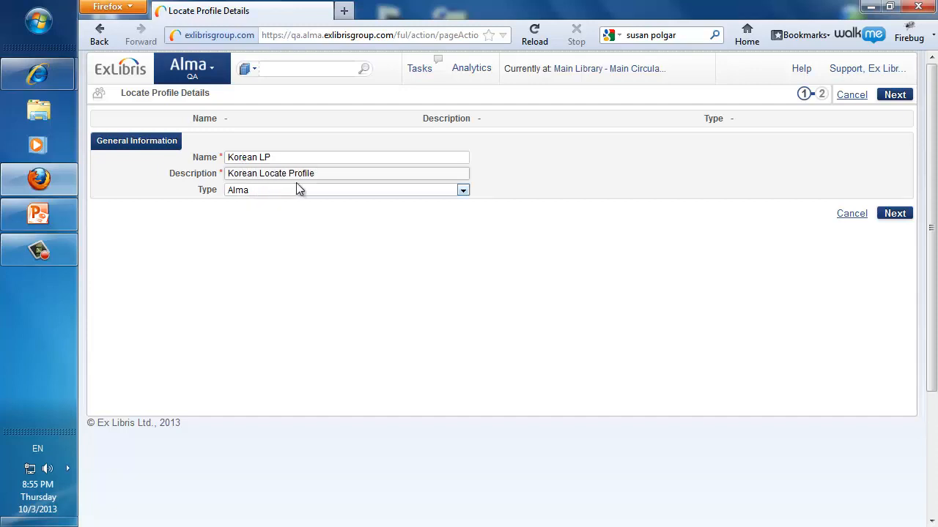
click(459, 189)
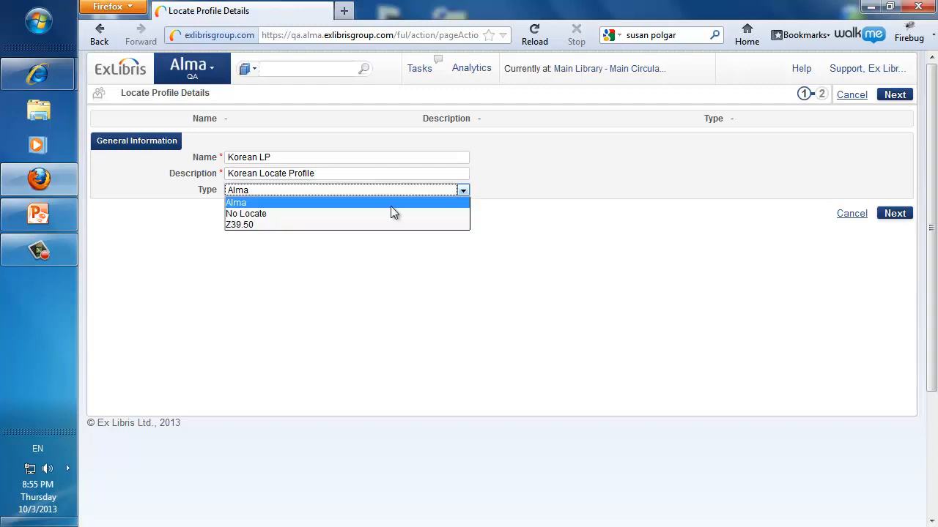
click(367, 223)
click(895, 213)
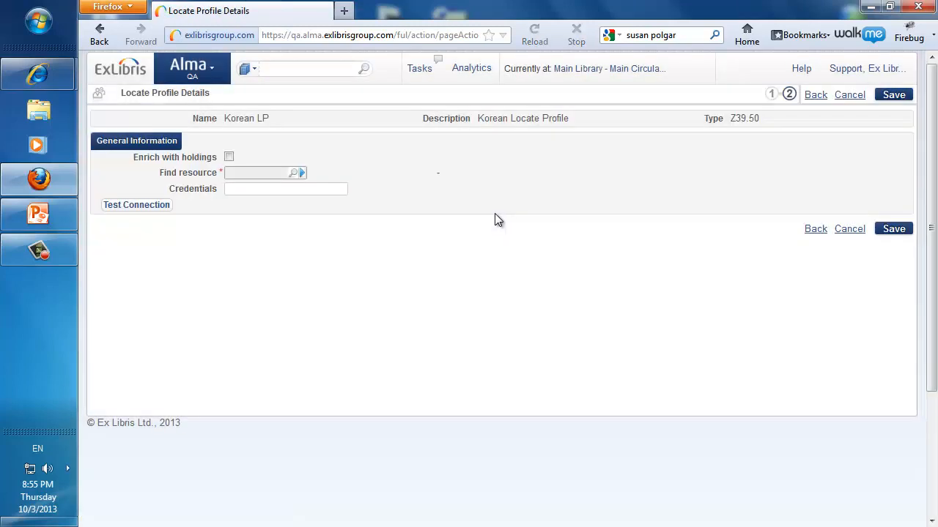
Search for "Korea", assign National Library of Korea (National Shared Cataloging) as the resource, and save the Korean LP profile
click(295, 174)
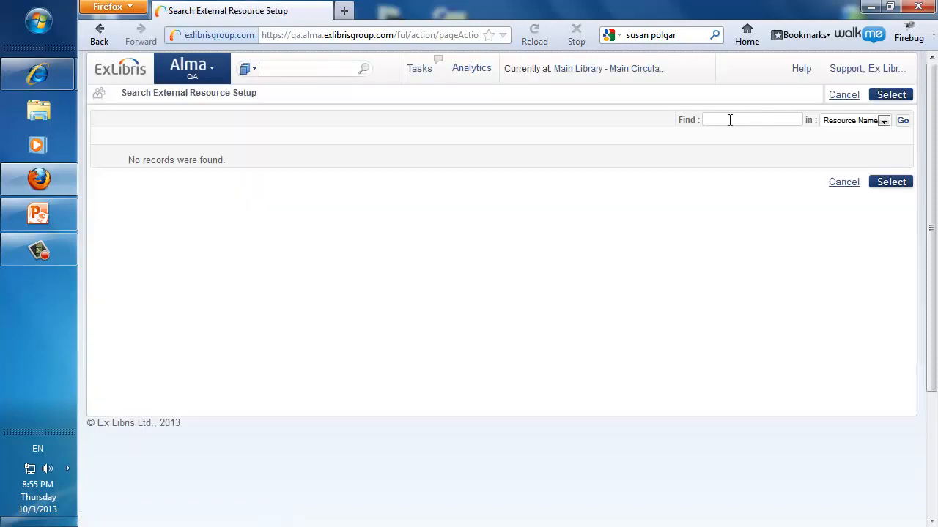
click(729, 119)
text(Korea)
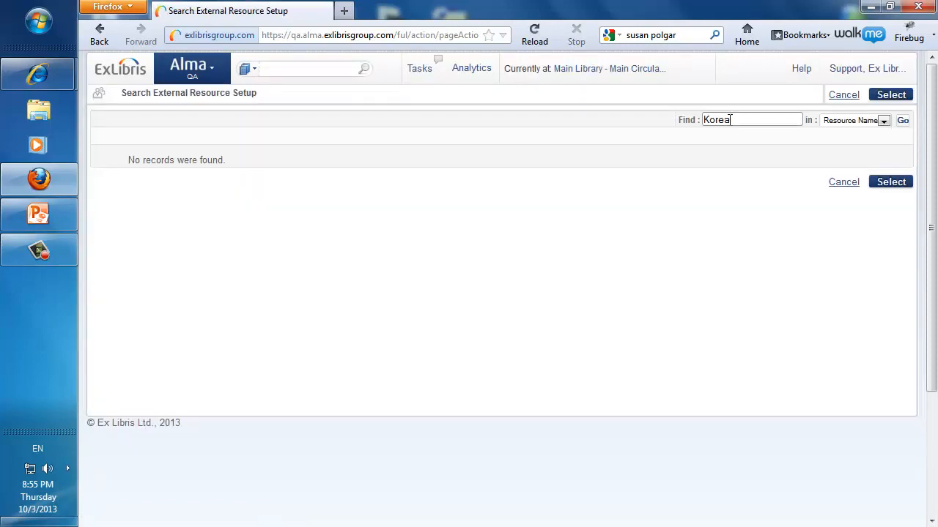
key(Return)
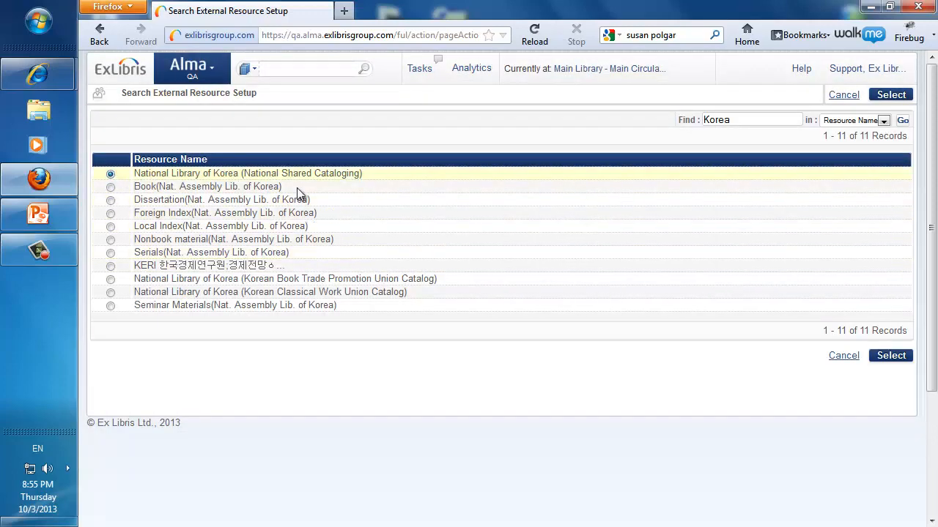
click(893, 357)
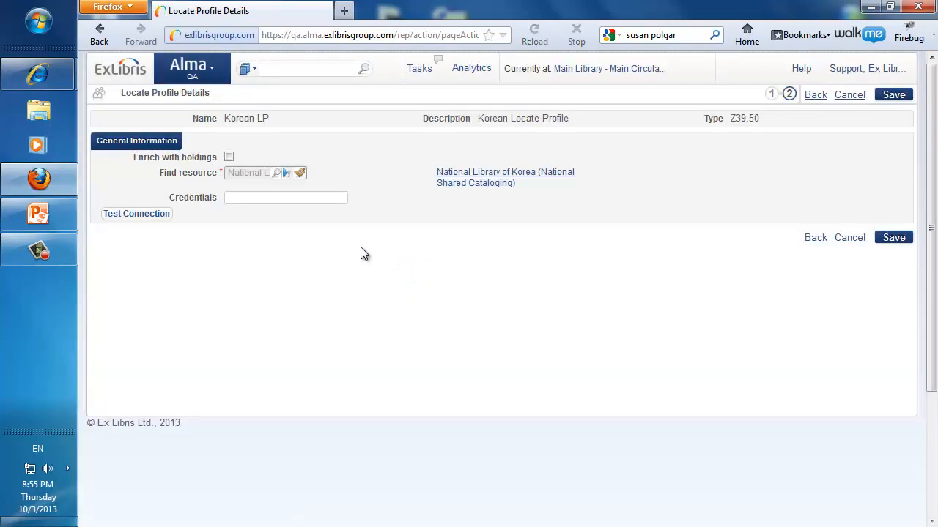
click(895, 238)
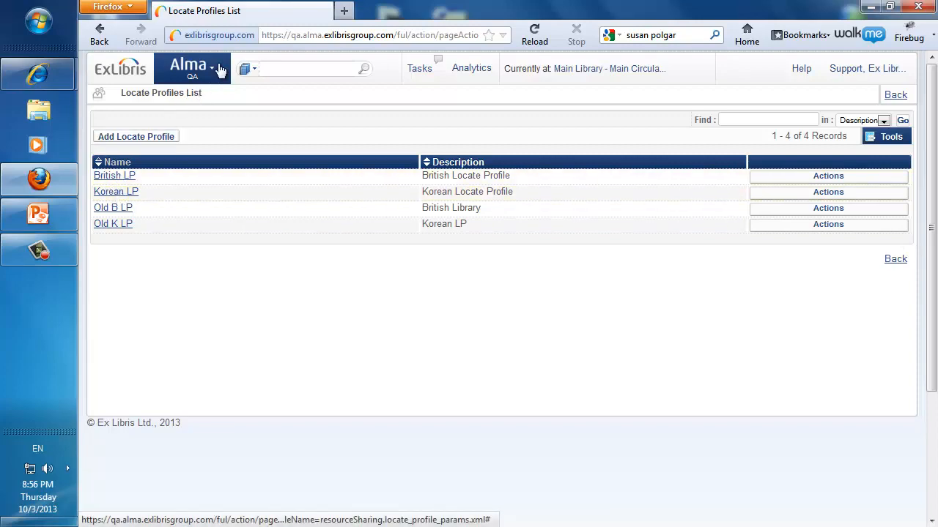
Open the Resource Sharing partner list from the Fulfillment configuration
click(219, 69)
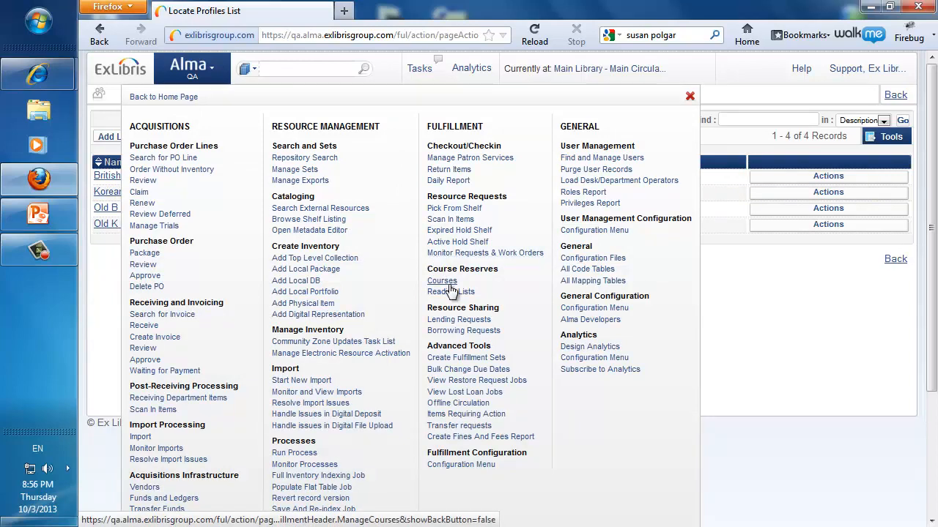
click(460, 466)
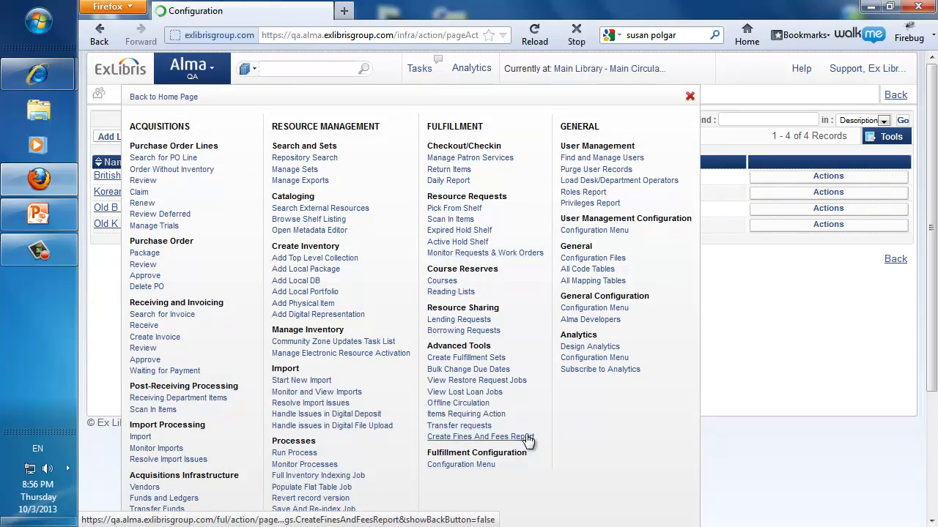
scroll(168, 356, down, 2)
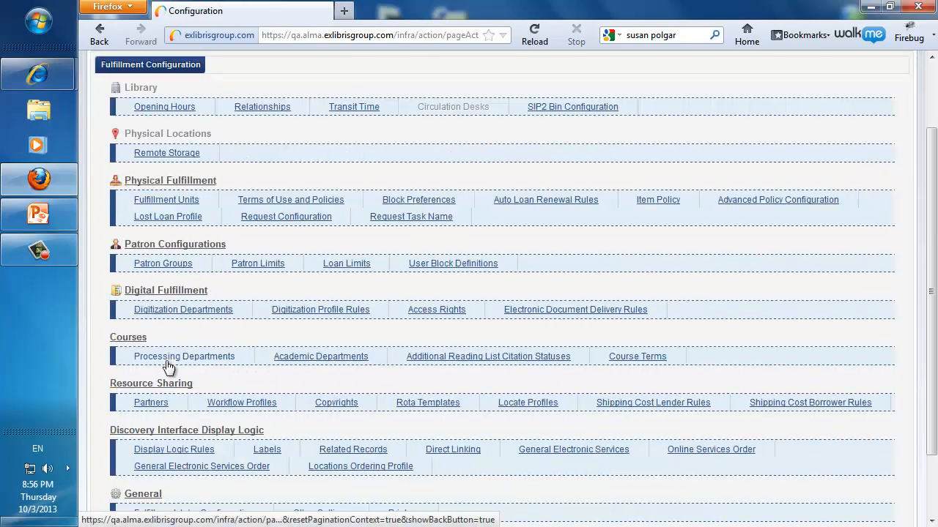
click(154, 408)
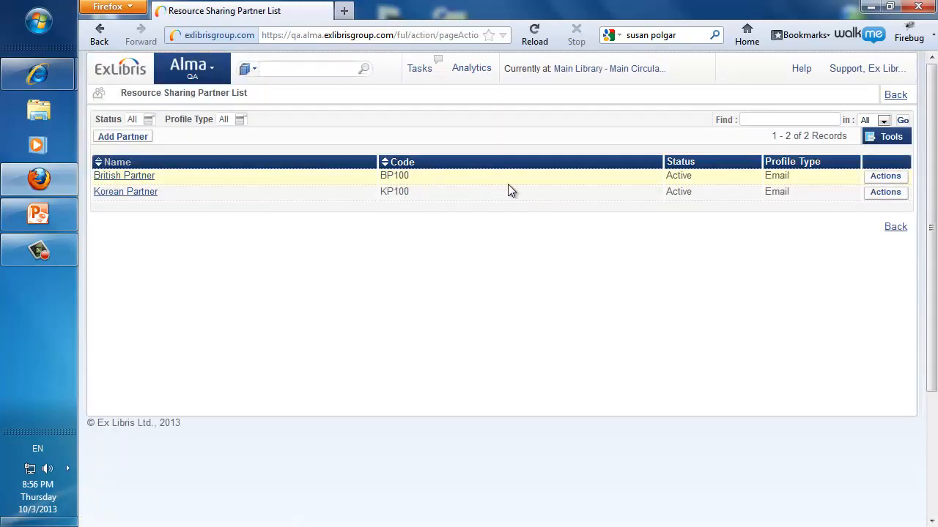
Edit British Partner to use British LP as its locate profile, and save the partner
click(885, 176)
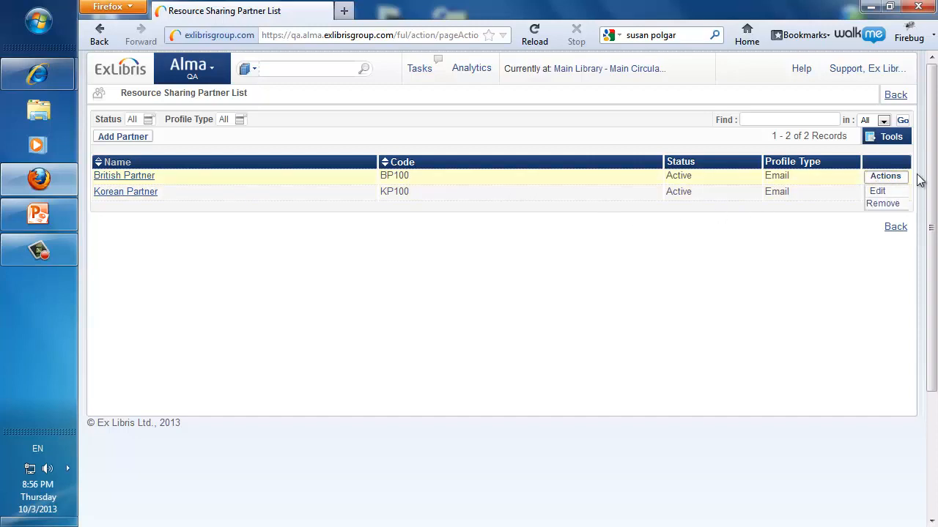
click(876, 191)
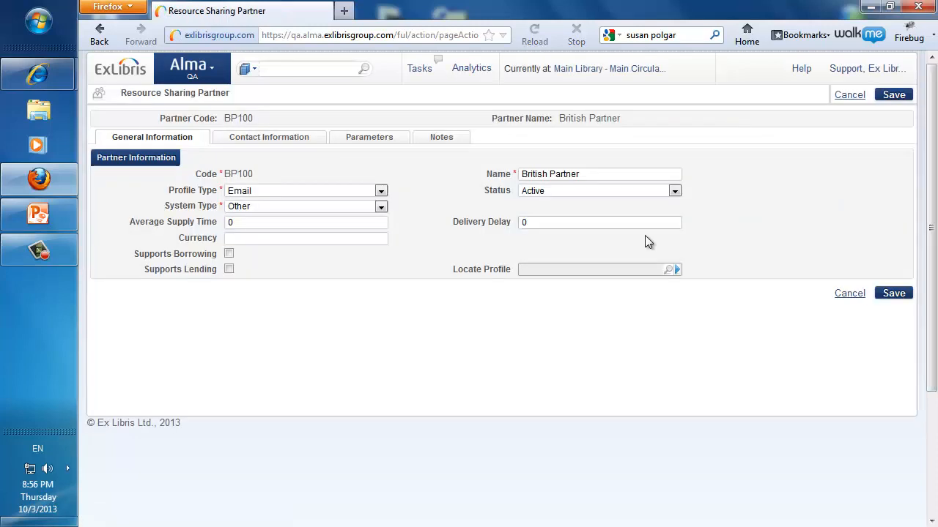
click(676, 270)
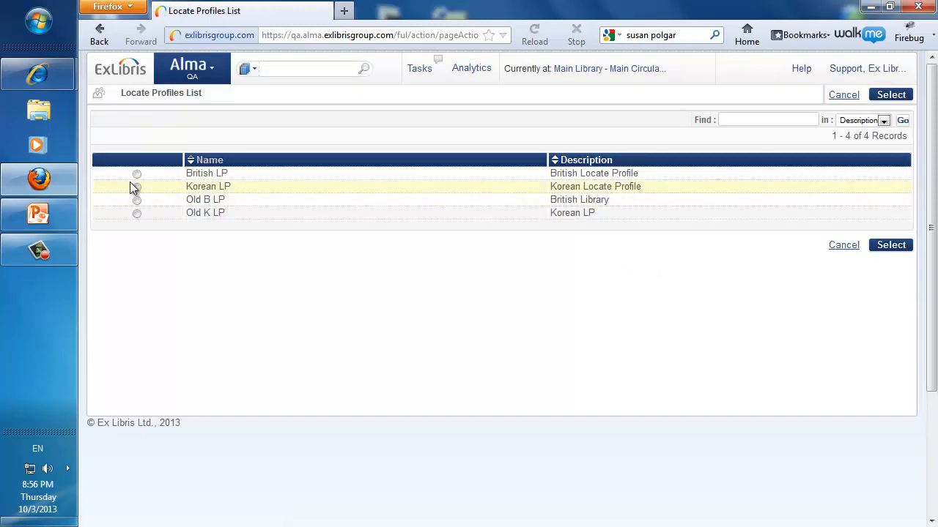
click(136, 175)
click(890, 248)
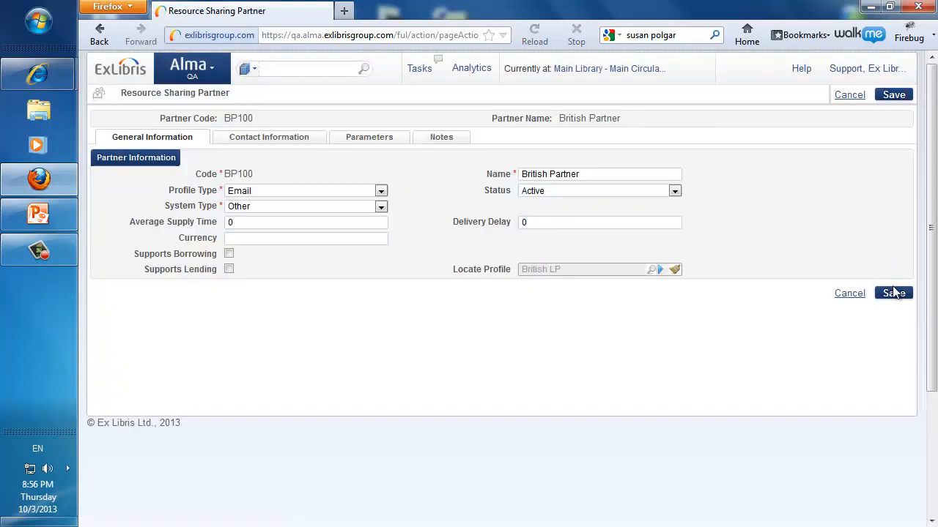
click(892, 288)
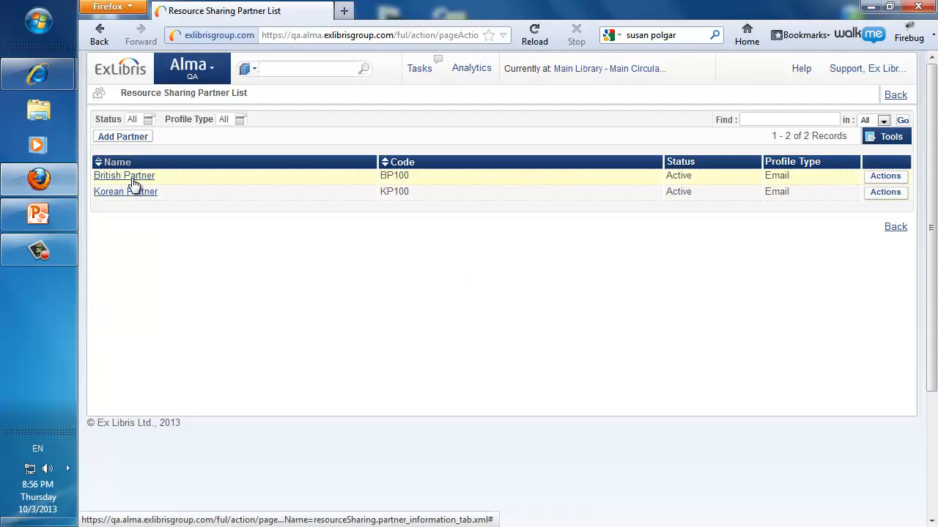
Edit Korean Partner to use Korean LP as its locate profile, and save the partner
click(885, 192)
click(877, 208)
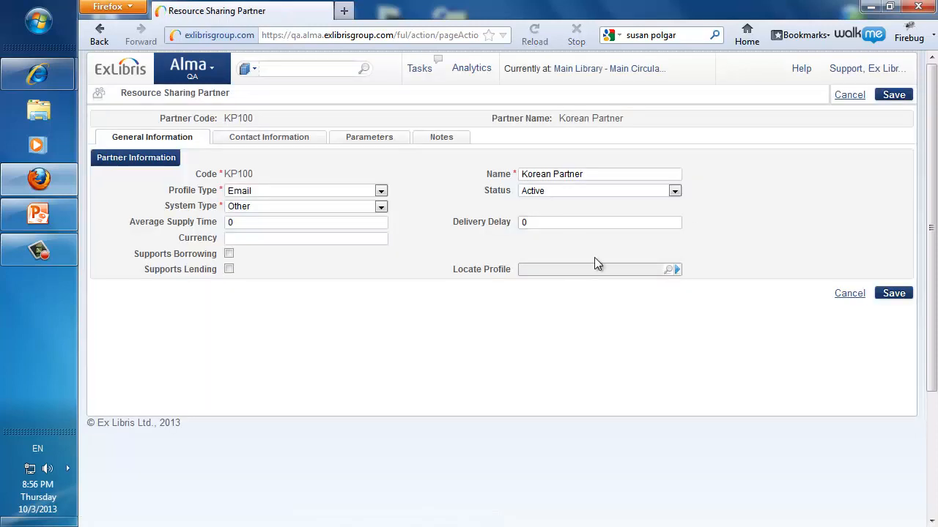
click(669, 270)
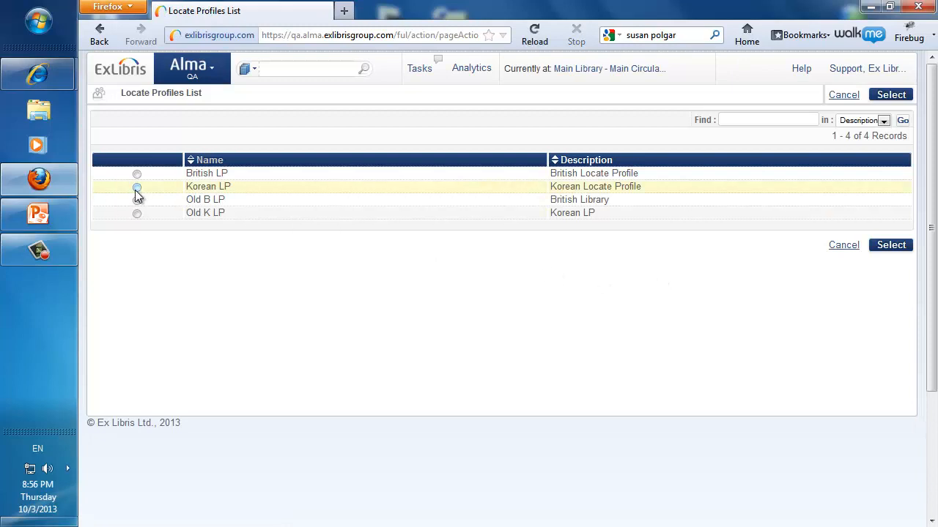
click(137, 188)
click(890, 246)
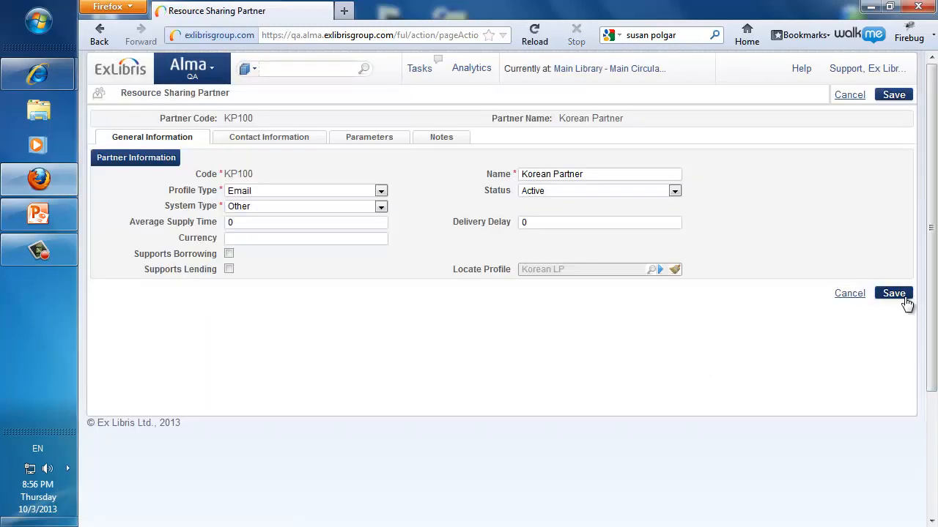
click(895, 294)
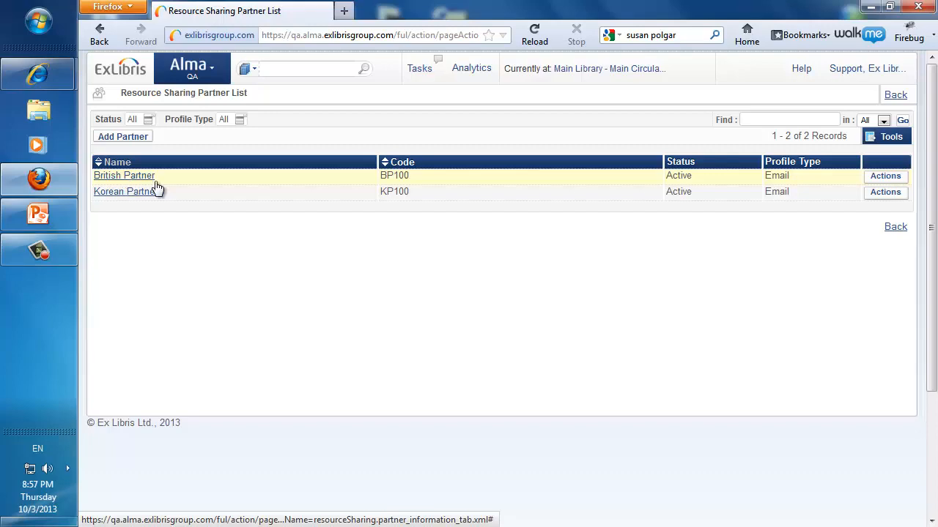
Search the external resources for the title "If I ran the Zoo" with the British Library profile, and view the National Library of Korea results
click(208, 70)
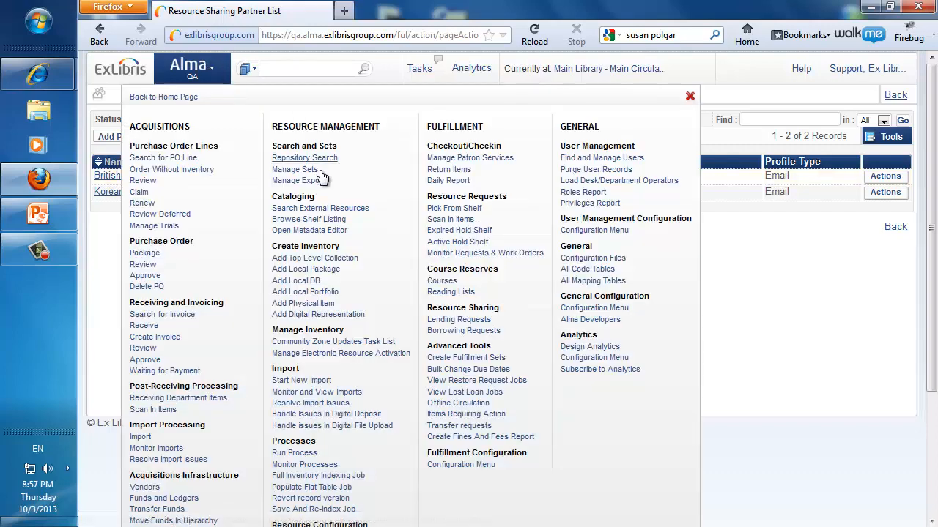
click(327, 210)
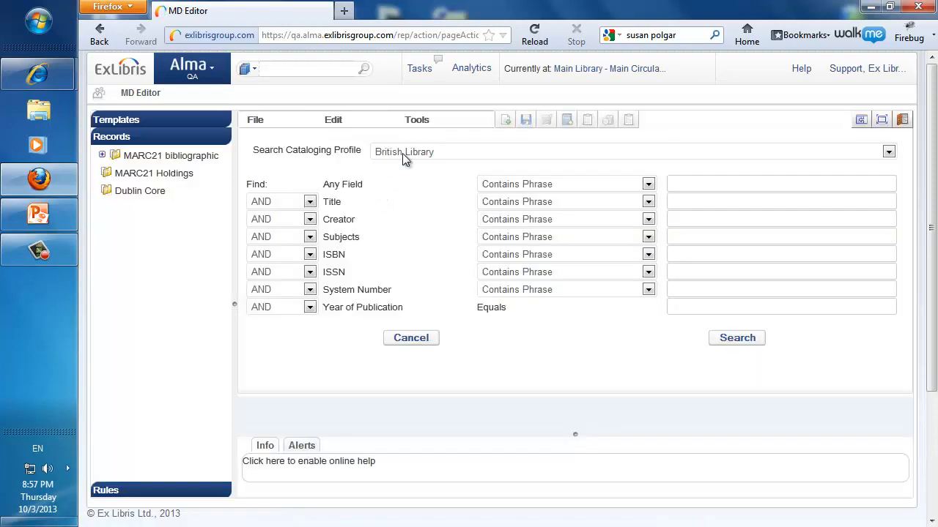
click(701, 205)
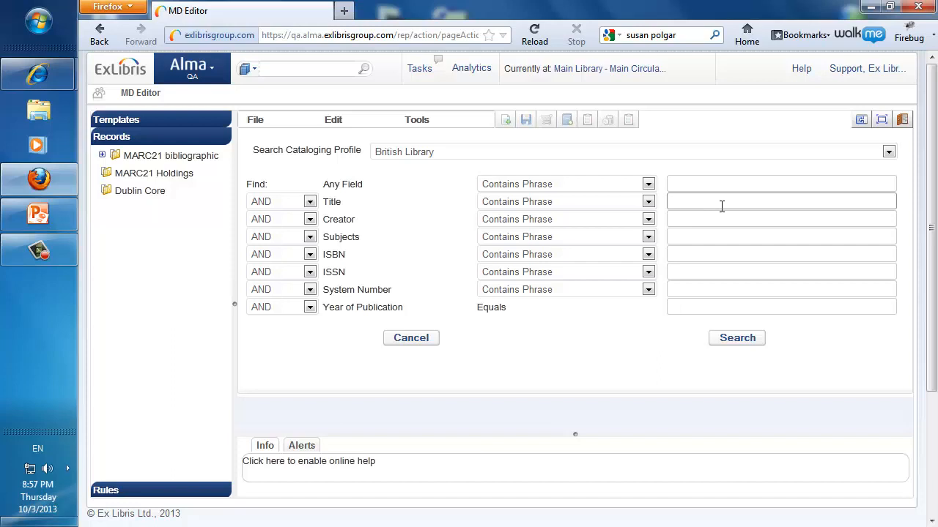
text(If I ran the Zoo)
click(739, 338)
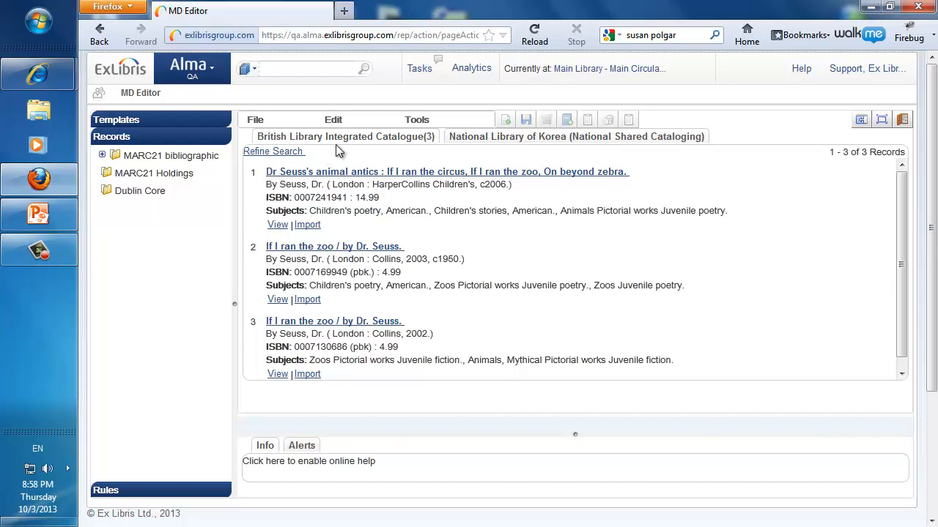
click(568, 141)
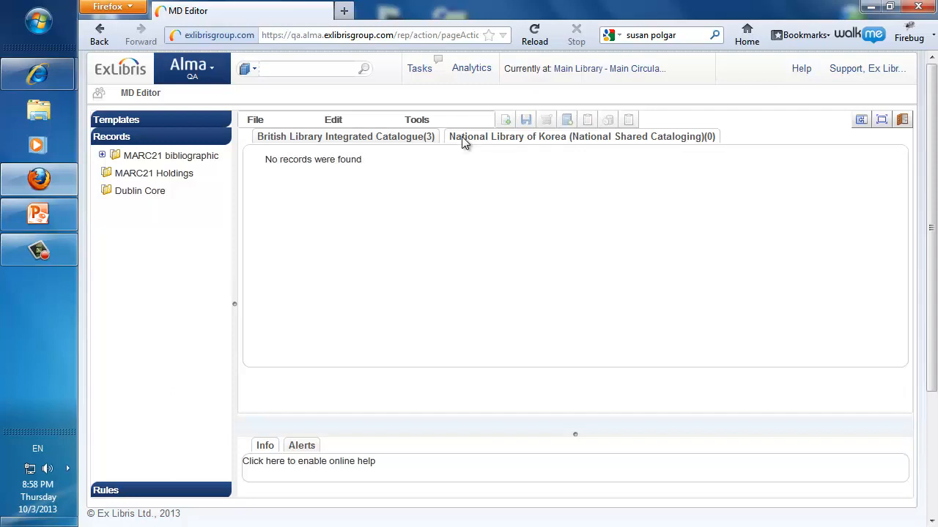
Manually add a resource sharing borrowing request with citation type Book and title "If I Ran the Zoo"
click(216, 70)
click(473, 333)
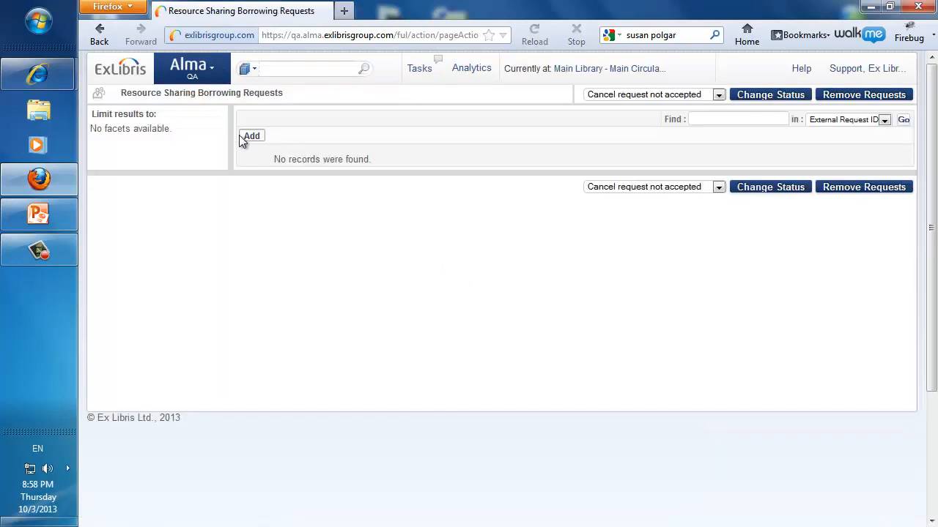
click(252, 138)
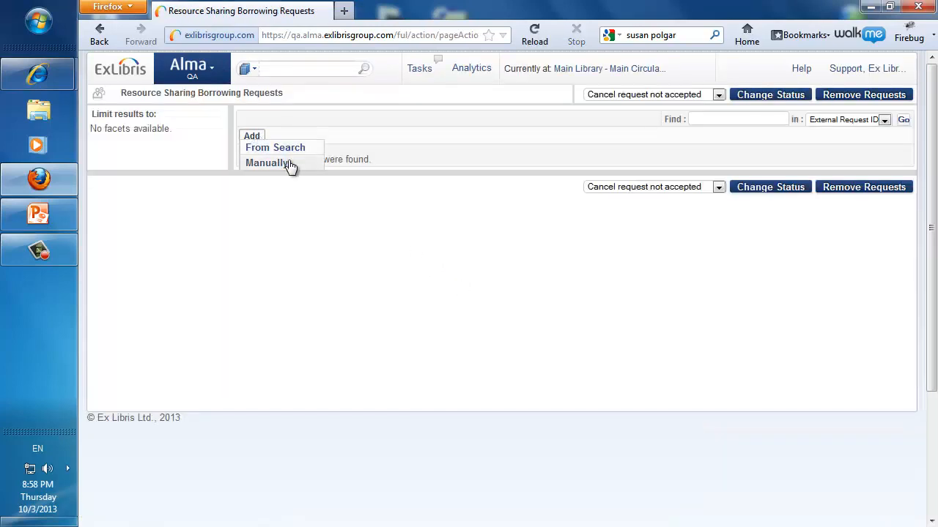
click(288, 164)
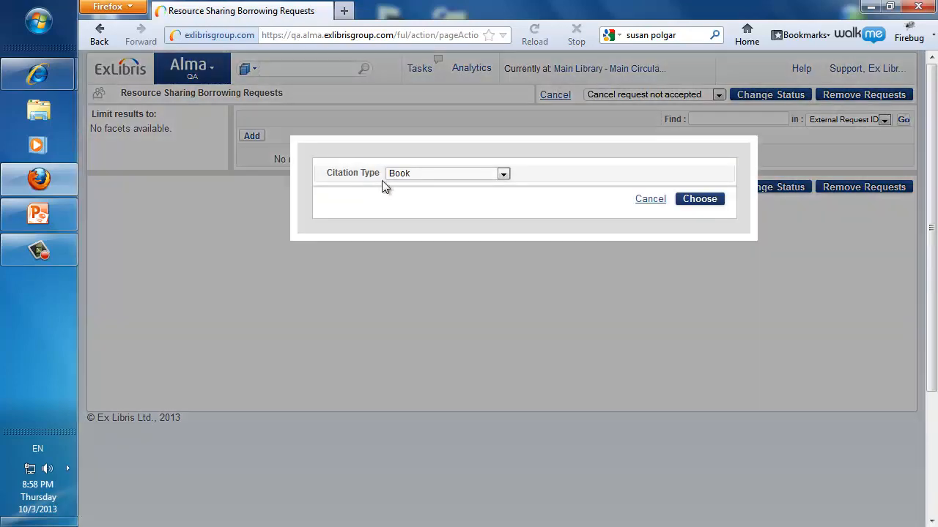
click(698, 204)
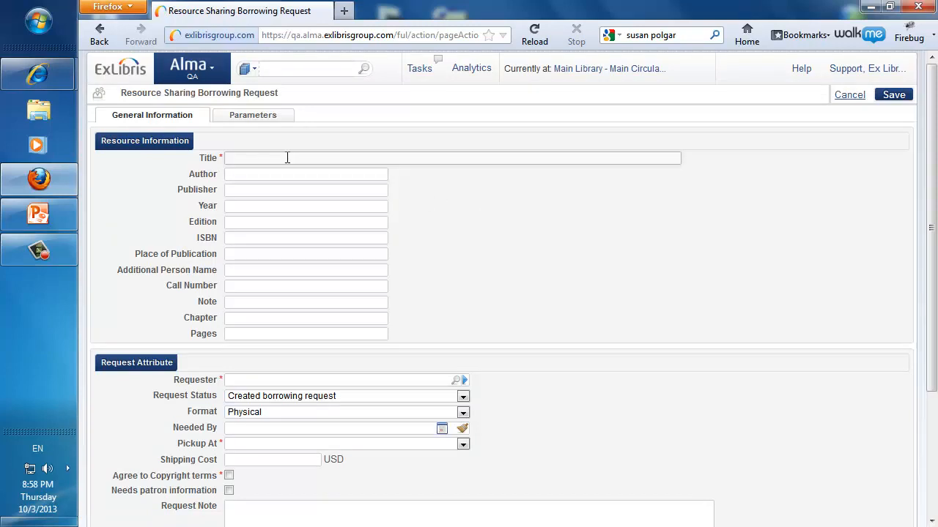
text(If I Ran the Zoo)
click(562, 258)
Search all users by the patron's first name and assign the chosen undergraduate student as the request's requester
scroll(563, 259, down, 2)
click(464, 297)
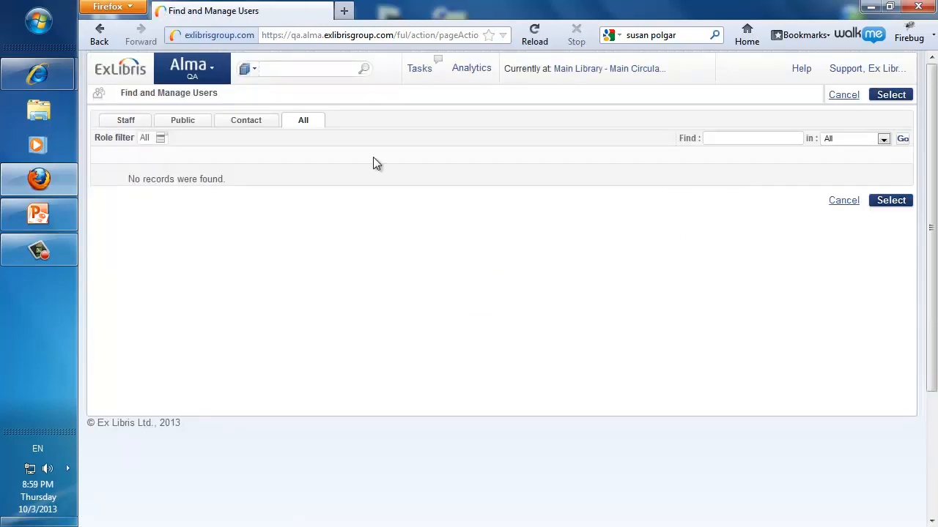
click(768, 138)
text(John)
key(Return)
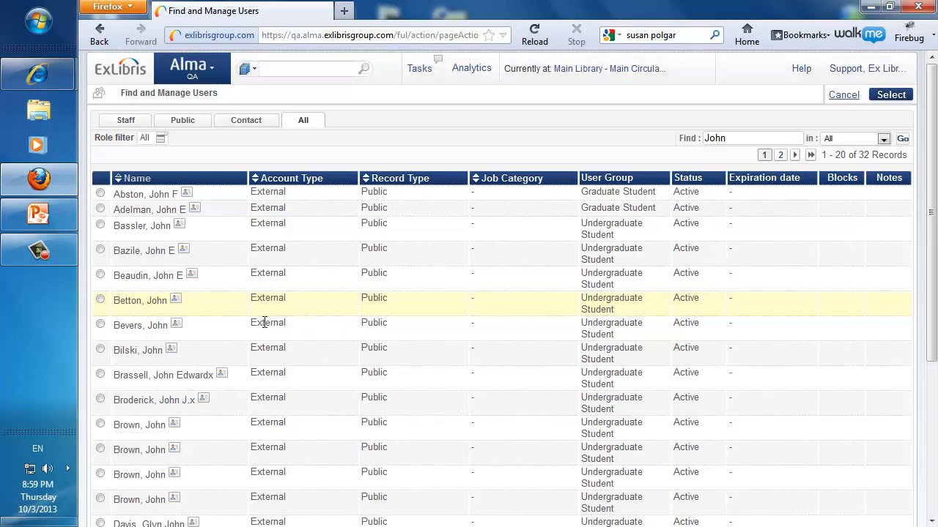
scroll(264, 323, down, 2)
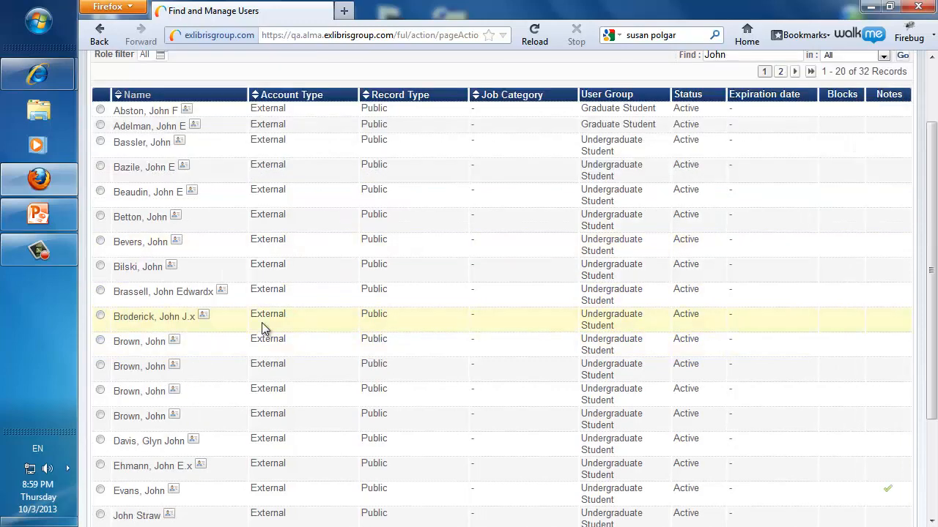
click(101, 341)
scroll(763, 344, down, 3)
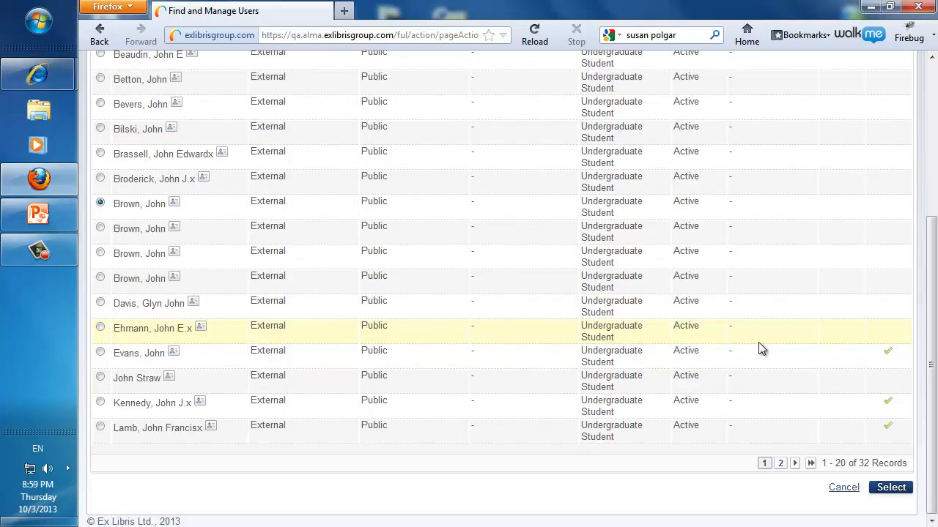
click(890, 487)
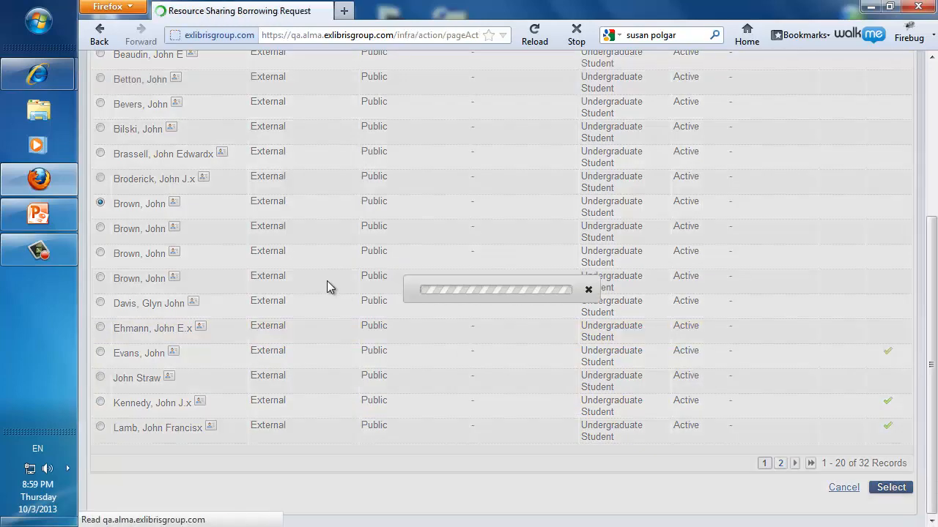
Set the request's pickup location to Resource Sharing Library and agree to the copyright terms
scroll(424, 257, down, 2)
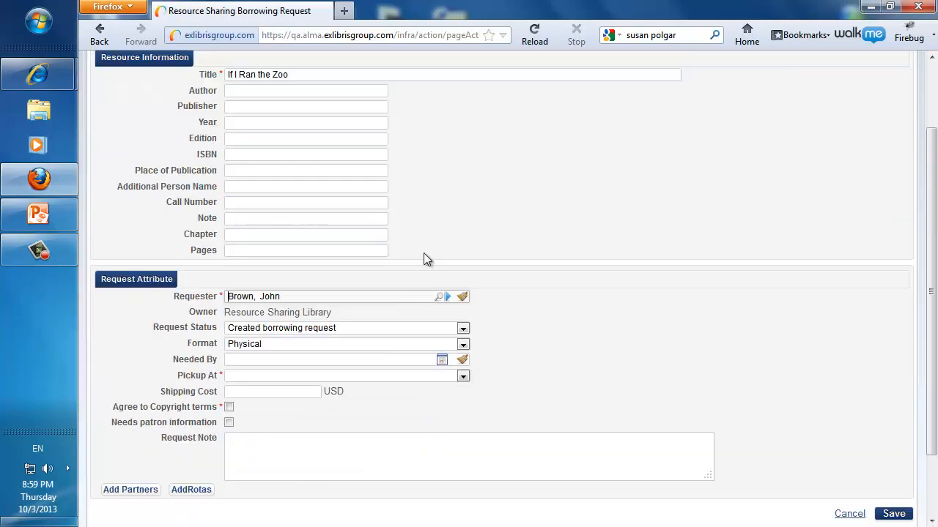
scroll(424, 256, down, 2)
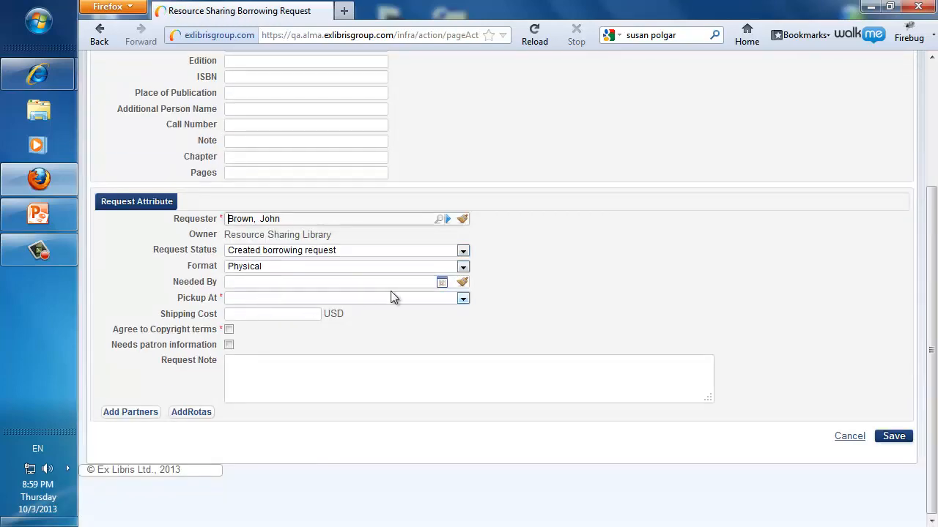
click(463, 298)
click(240, 329)
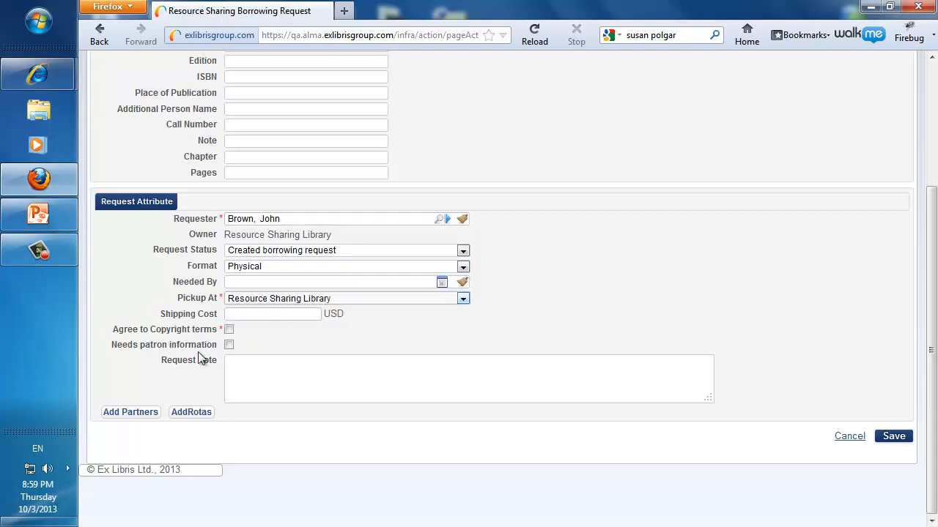
click(228, 330)
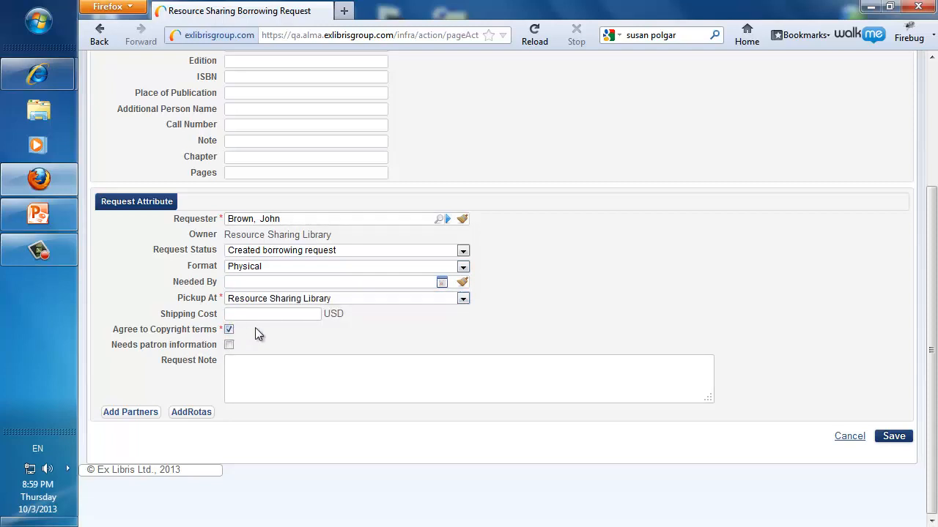
Add Korean Partner as the partner of the borrowing request
click(147, 413)
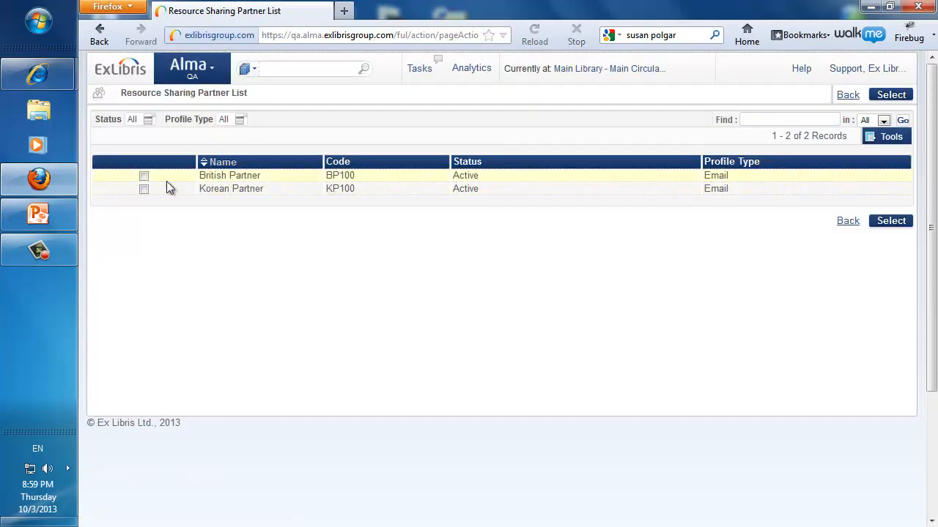
click(144, 189)
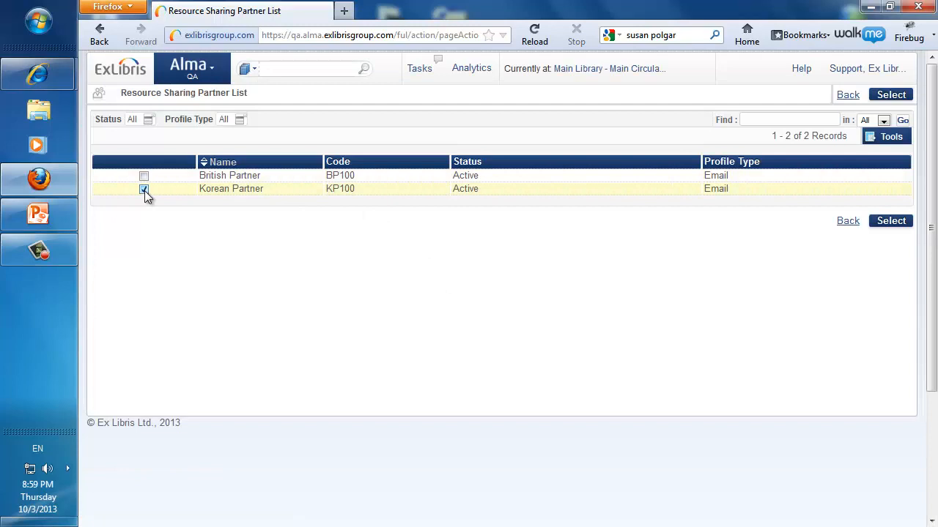
click(902, 224)
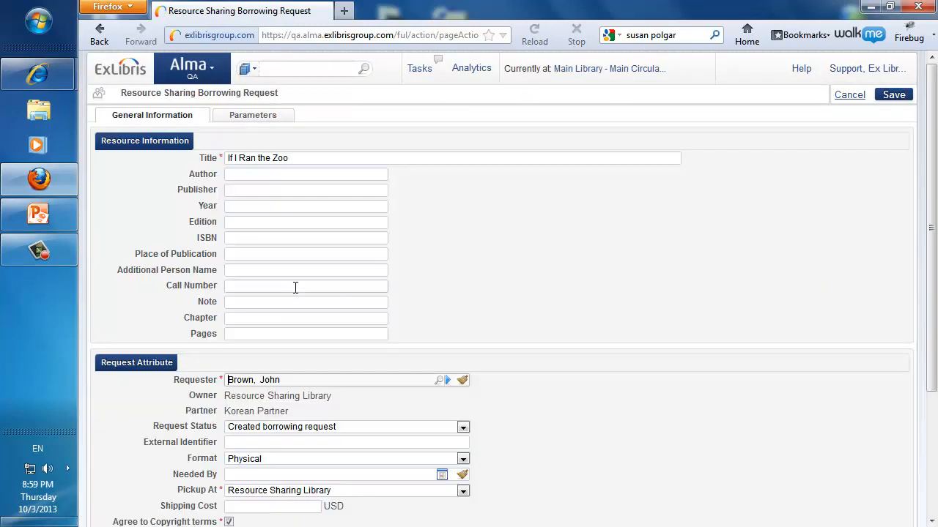
scroll(435, 265, down, 2)
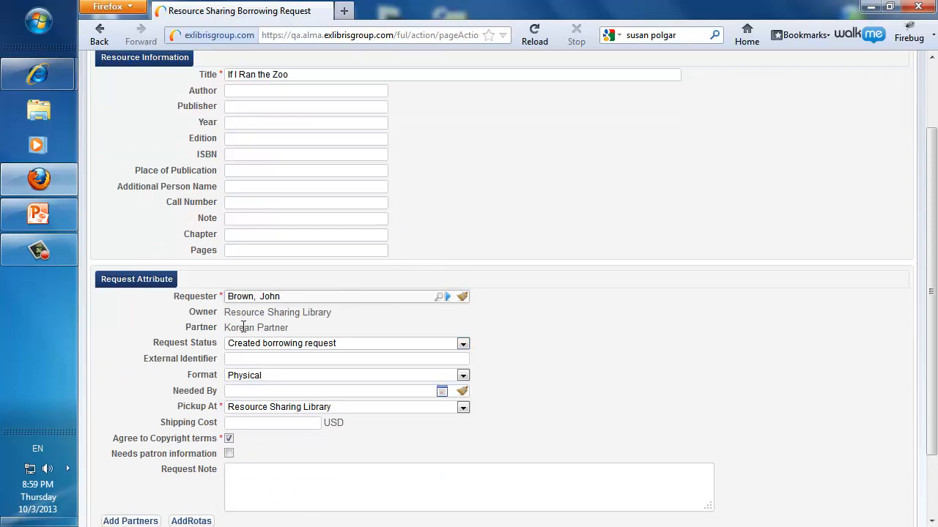
Add British Partner as a second partner of the borrowing request and save the request
drag(224, 327, 313, 330)
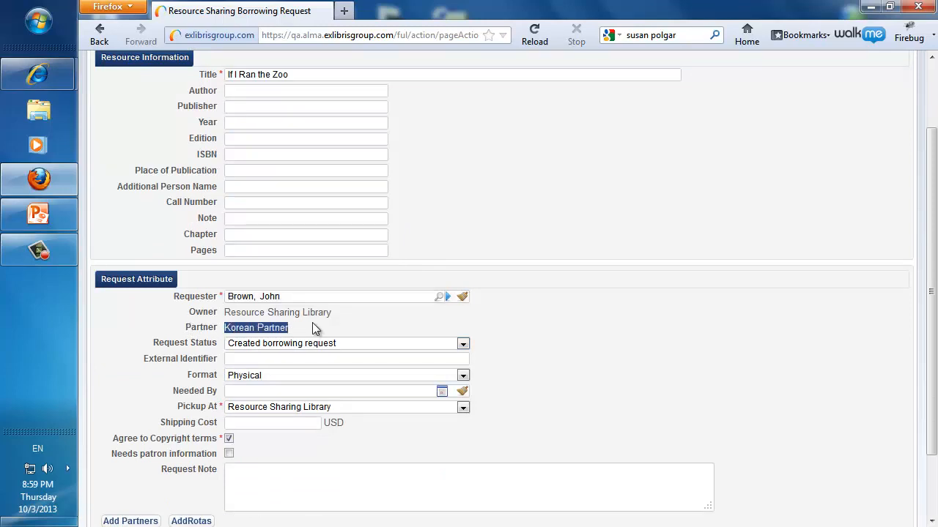
click(314, 329)
scroll(129, 344, down, 2)
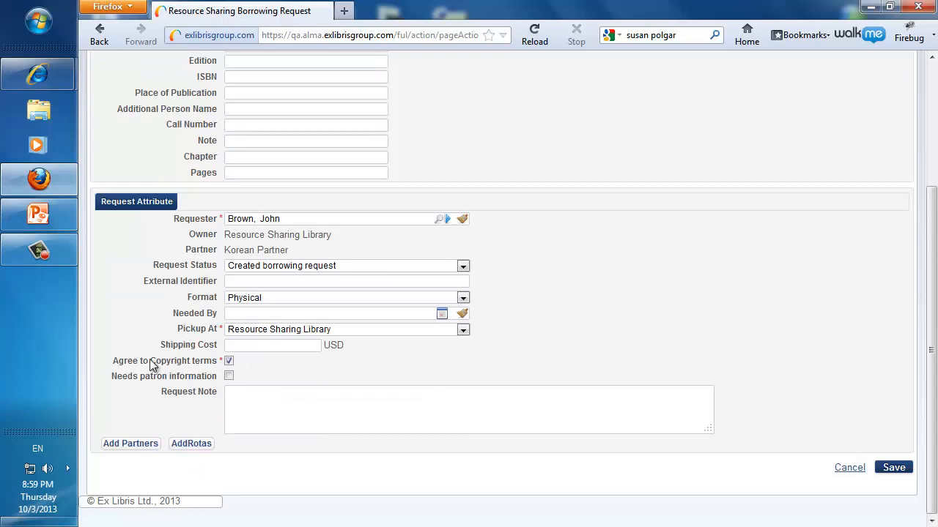
click(132, 443)
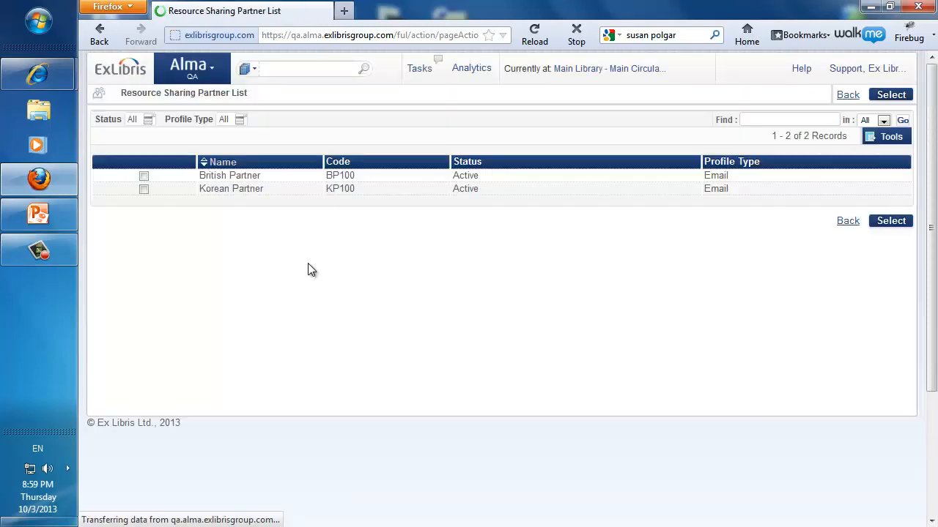
click(900, 226)
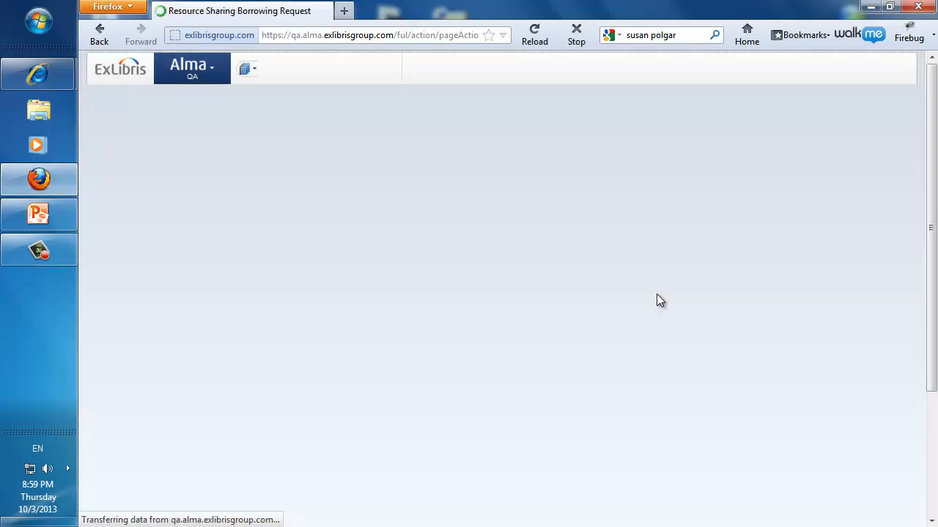
scroll(638, 342, down, 2)
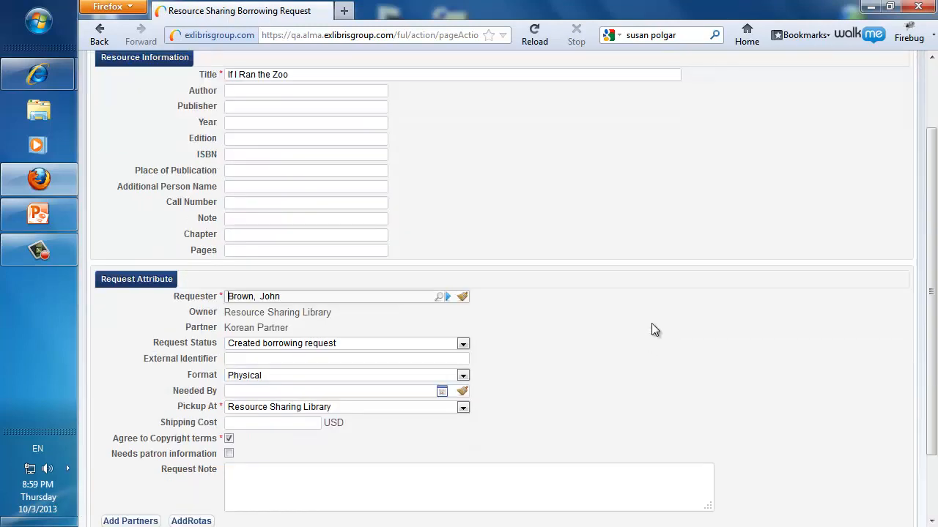
scroll(654, 329, down, 2)
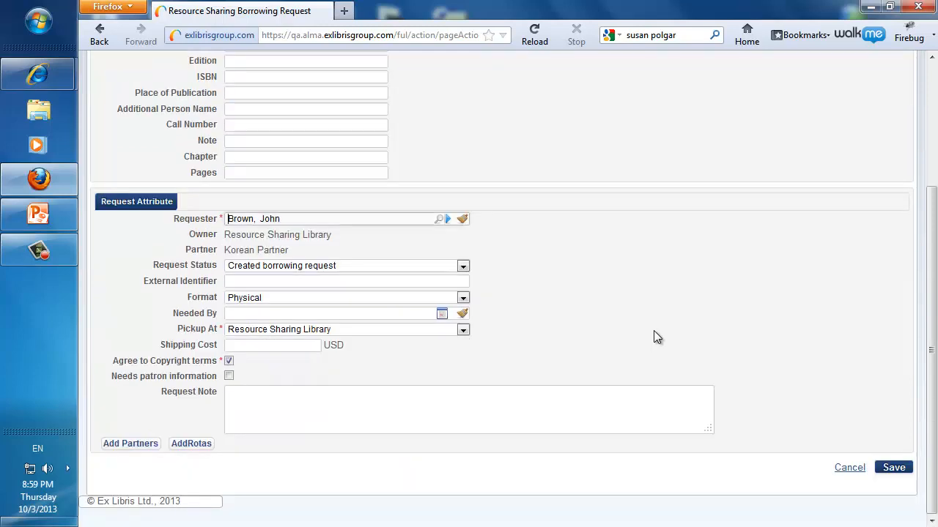
click(891, 470)
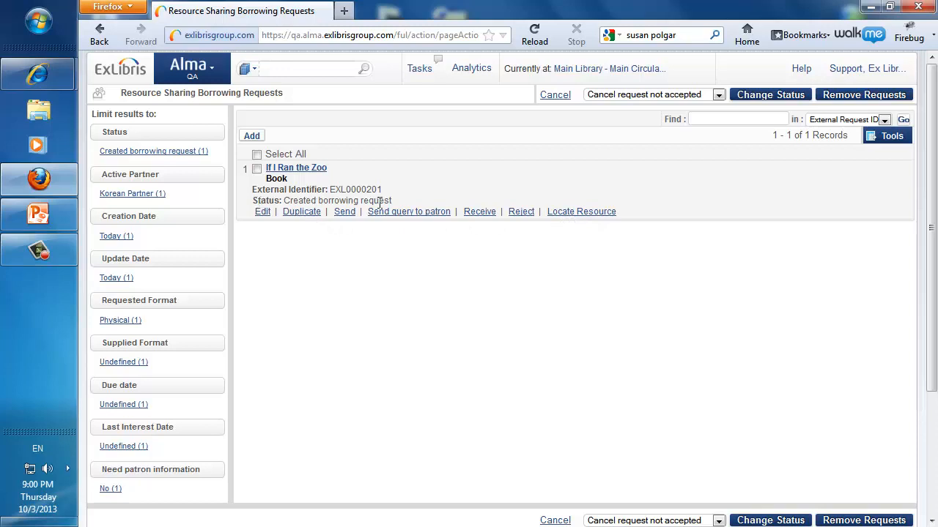
Run Locate Resource on the "If I Ran the Zoo" request and reopen the list of resource sharing borrowing requests
click(579, 212)
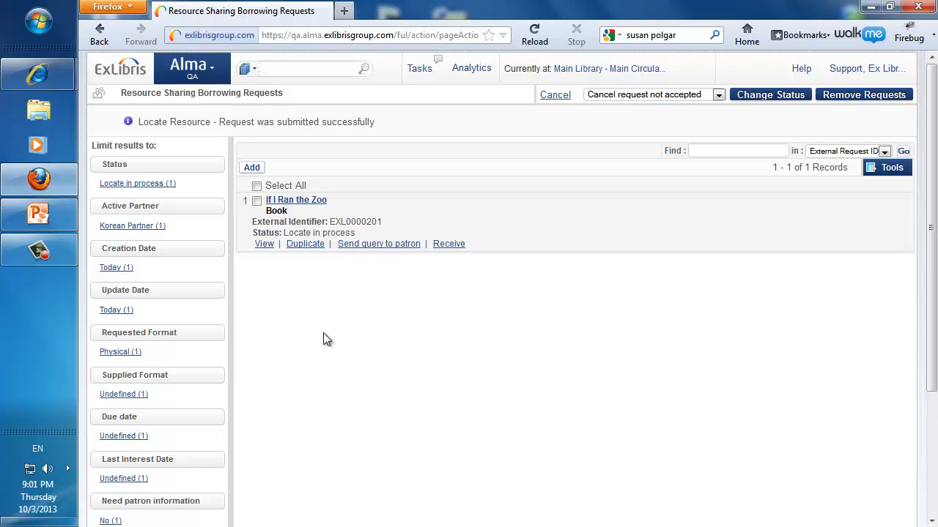
click(213, 73)
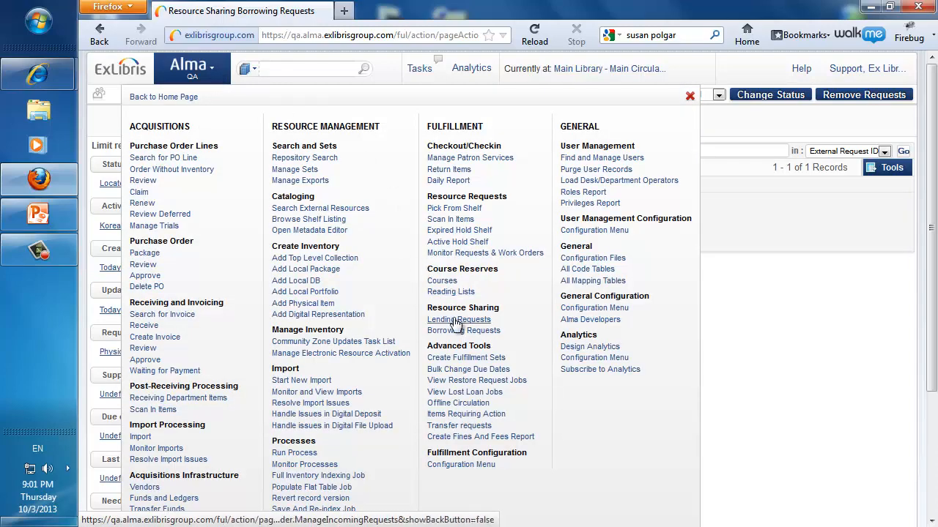
click(458, 330)
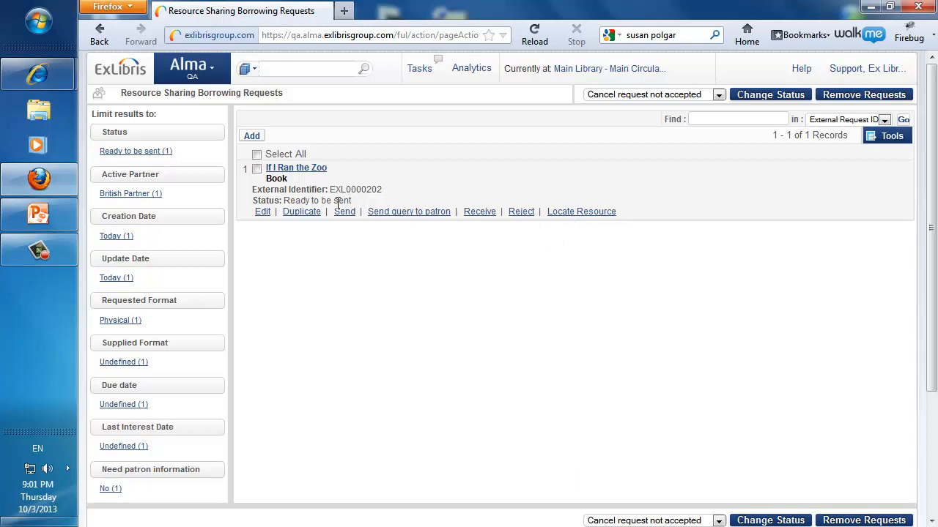
Open the "If I Ran the Zoo" borrowing request for editing, check its assigned partner, and save it without changes
click(263, 214)
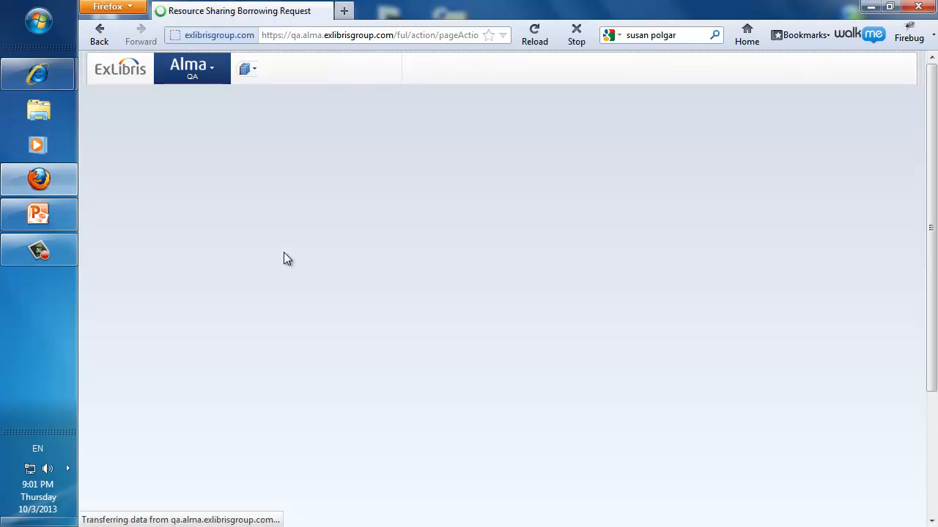
scroll(431, 281, down, 2)
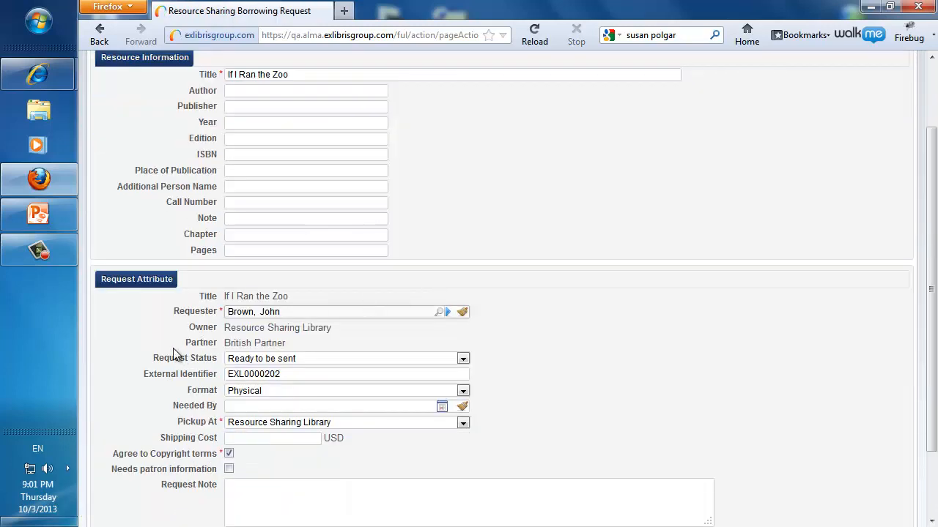
drag(290, 343, 207, 348)
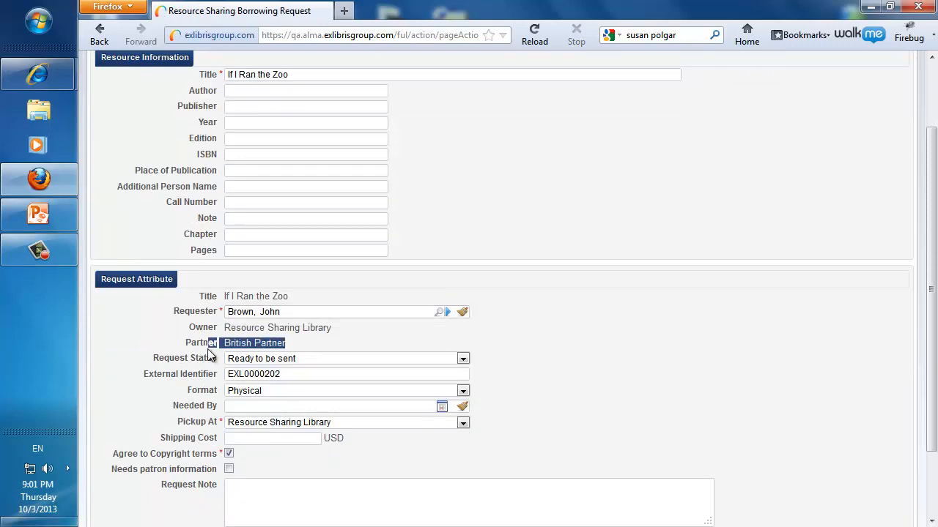
click(181, 348)
scroll(634, 373, down, 2)
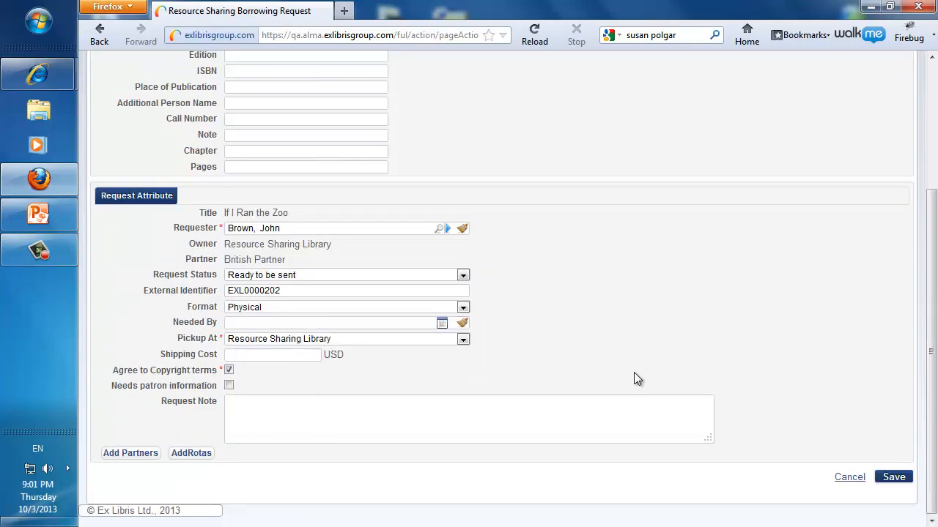
click(910, 482)
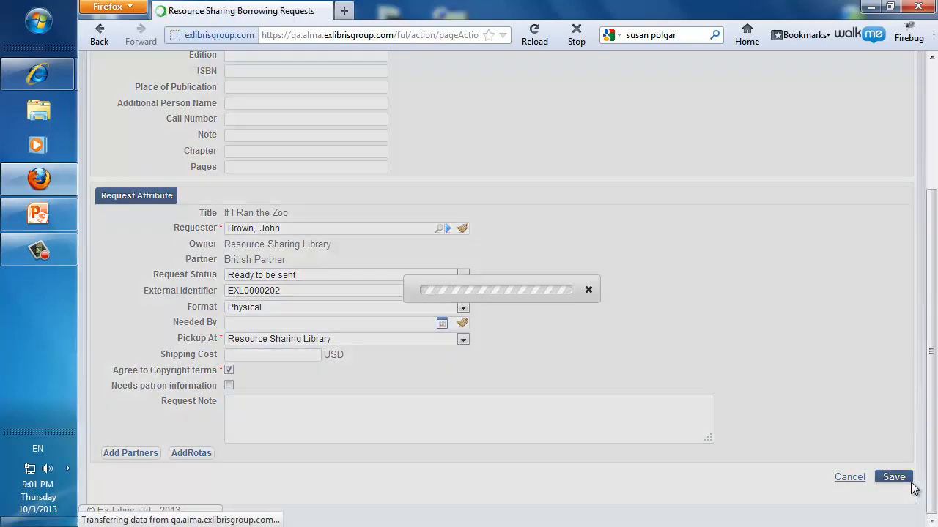